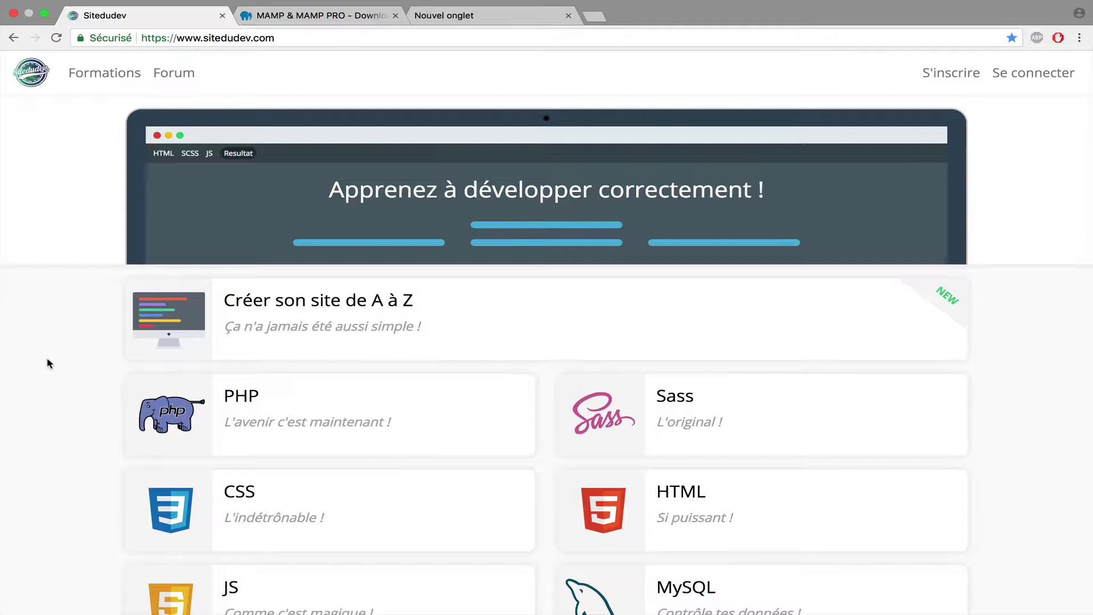
Step: Examine the MAMP website's downloads page for the macOS package's requirements and supported languages
{"action": "left_click", "coordinate": [344, 24]}
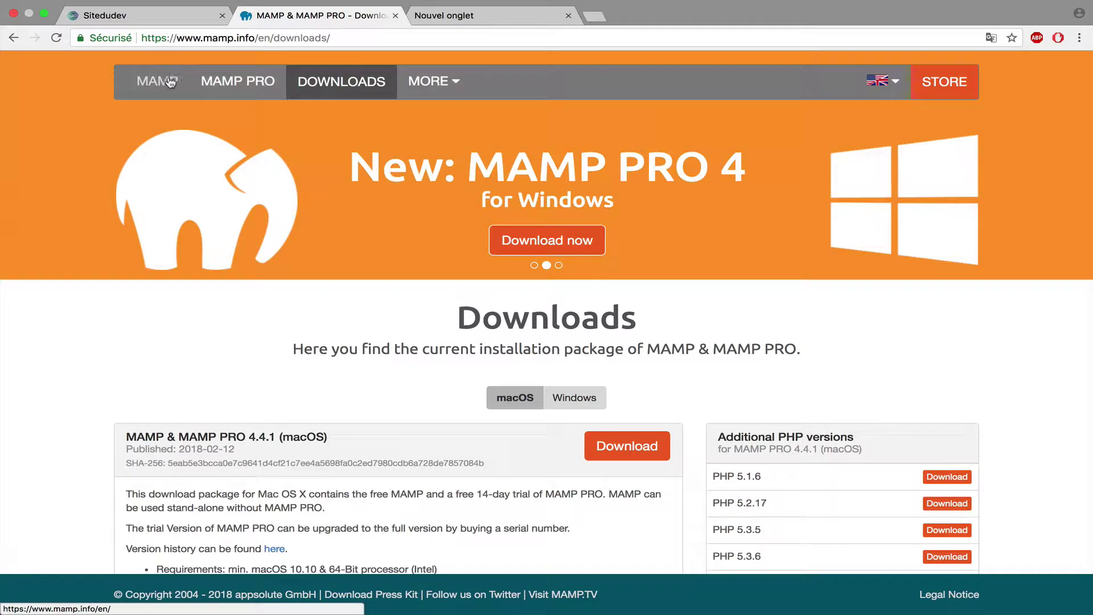
{"action": "left_click", "coordinate": [170, 82]}
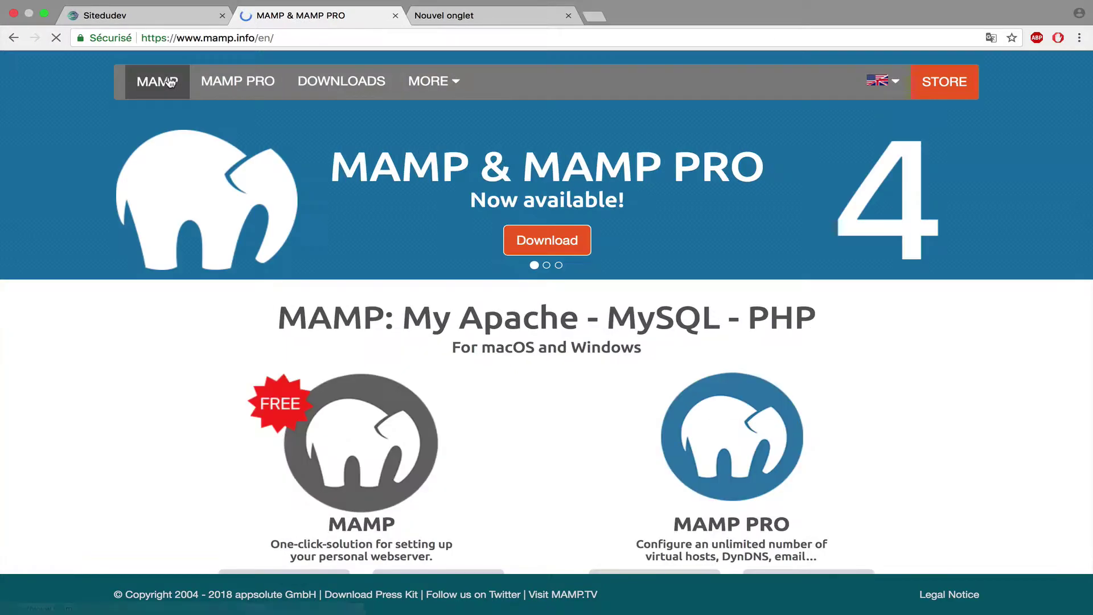
{"action": "left_click", "coordinate": [383, 86]}
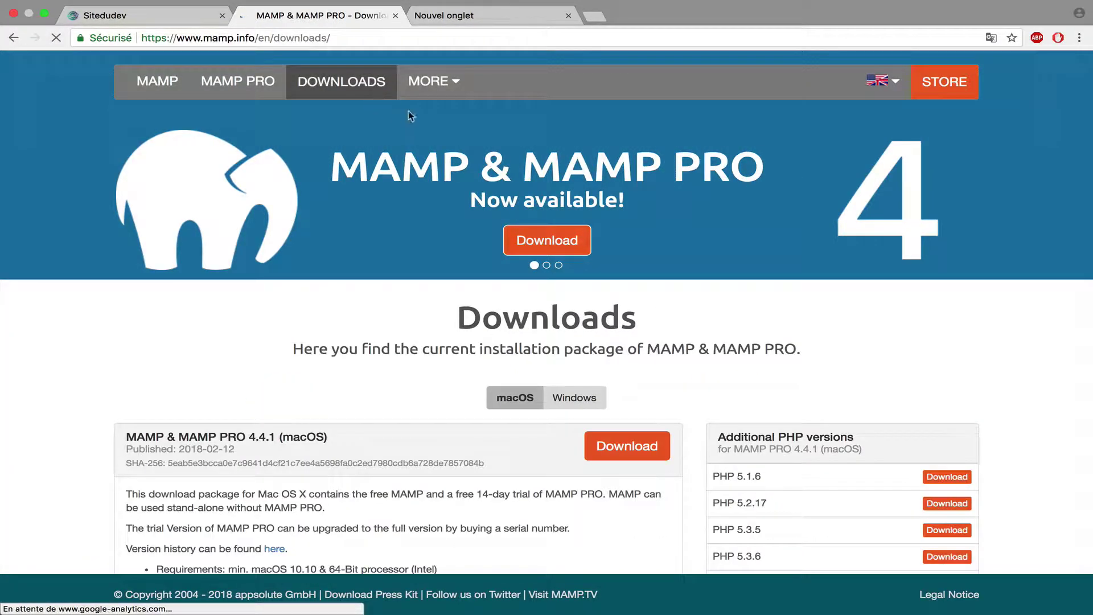
{"action": "scroll", "coordinate": [504, 453], "scroll_direction": "down", "scroll_amount": 3}
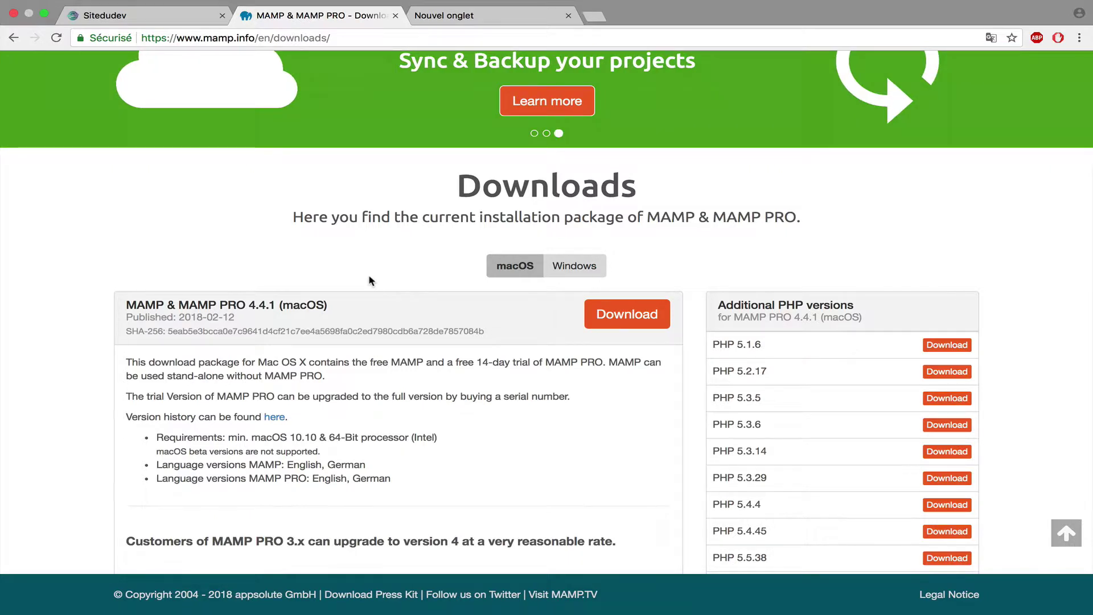
{"action": "double_click", "coordinate": [311, 466]}
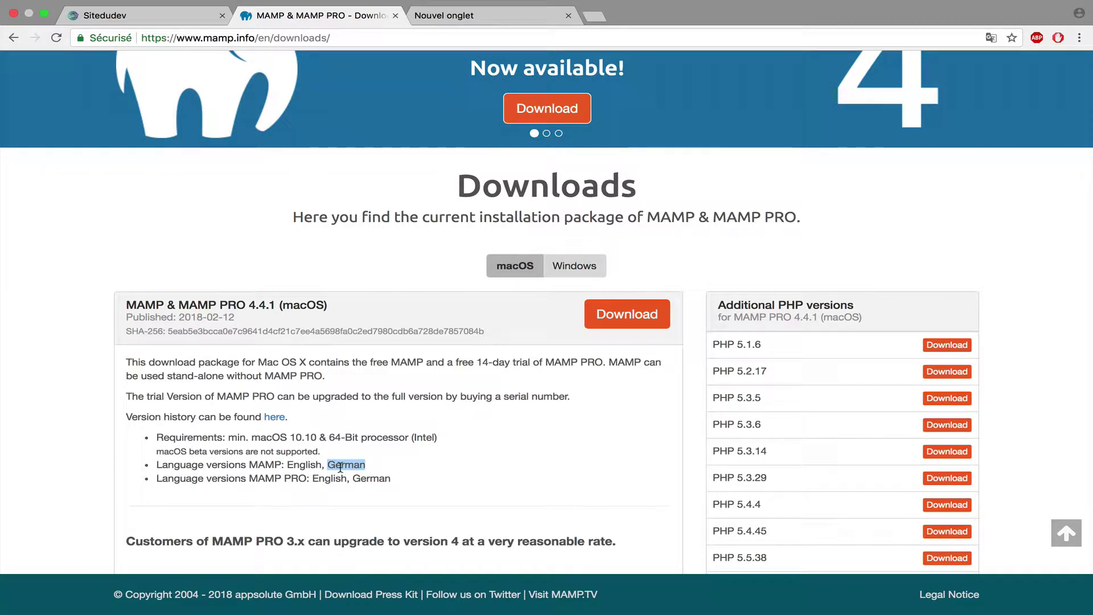
{"action": "triple_click", "coordinate": [315, 466]}
{"action": "left_click", "coordinate": [345, 457]}
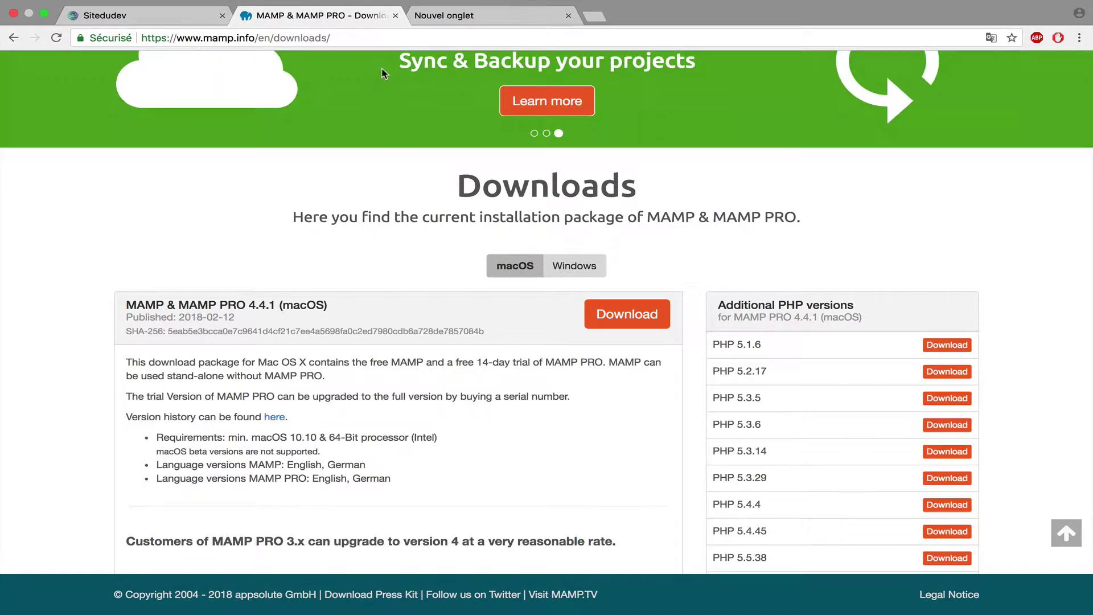
Step: Close the MAMP downloads page and launch the MAMP PRO application in place of Sequel Pro
{"action": "left_click", "coordinate": [395, 15]}
{"action": "key", "text": "ctrl+Left"}
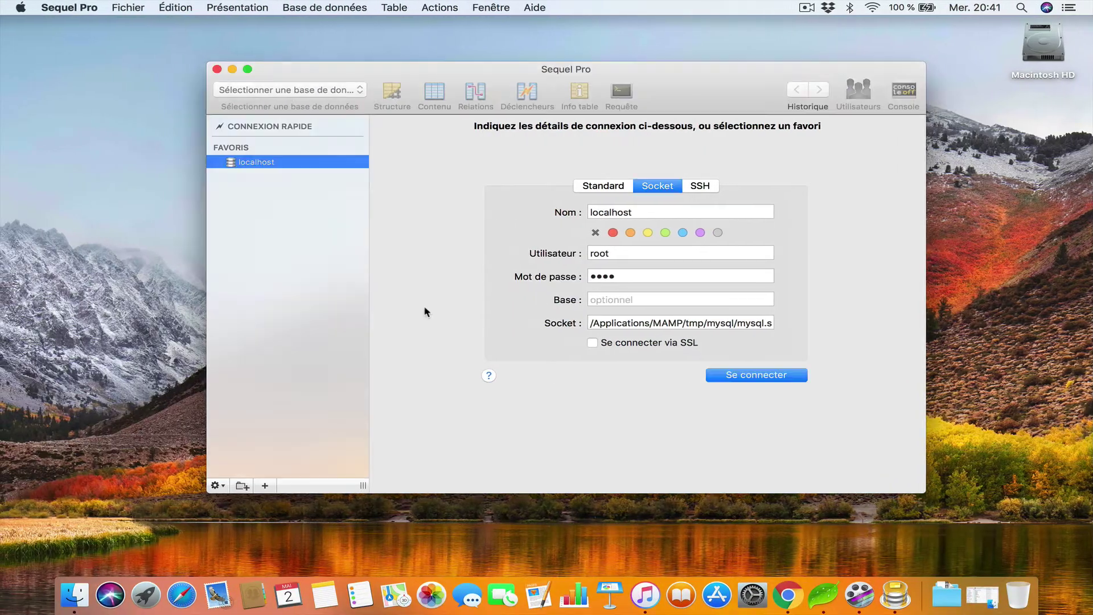
{"action": "key", "text": "cmd+h"}
{"action": "key", "text": "super+space"}
{"action": "type", "text": "m"}
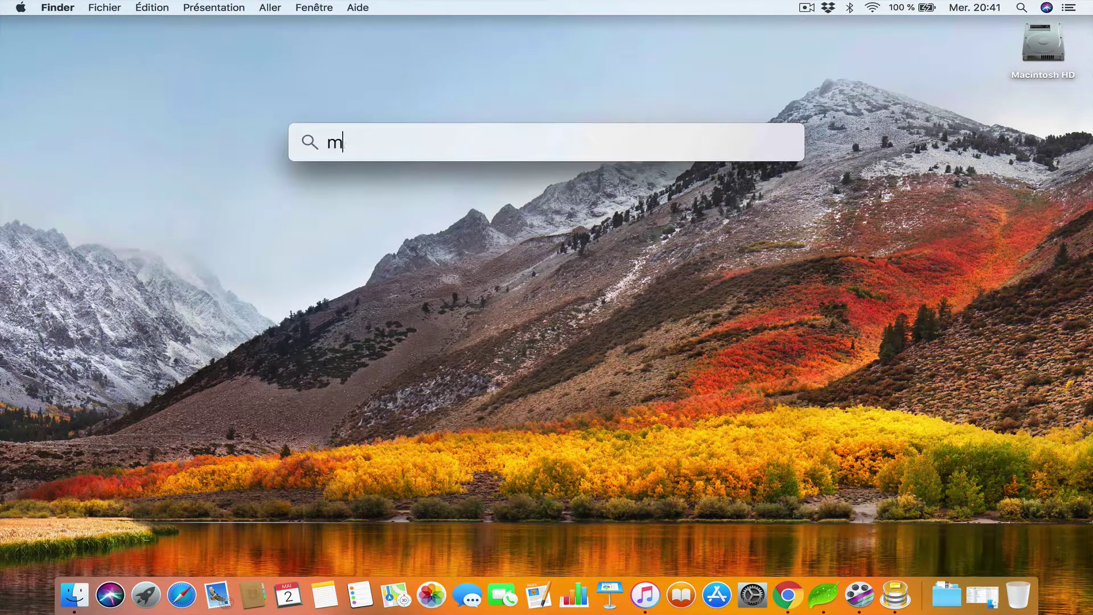
{"action": "type", "text": "amp pro"}
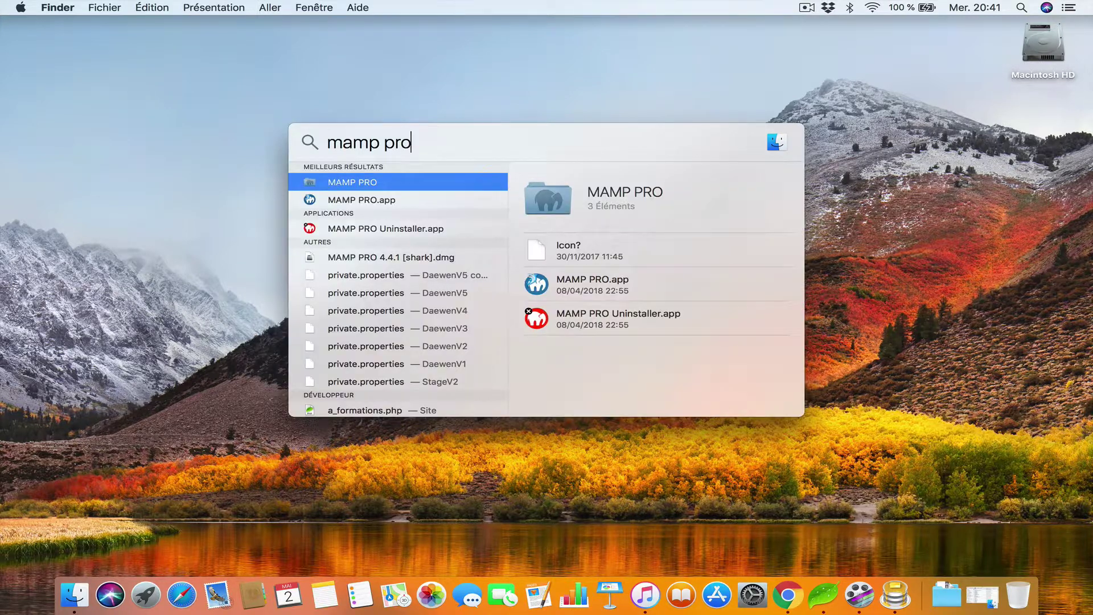
{"action": "key", "text": "Down"}
{"action": "key", "text": "Return"}
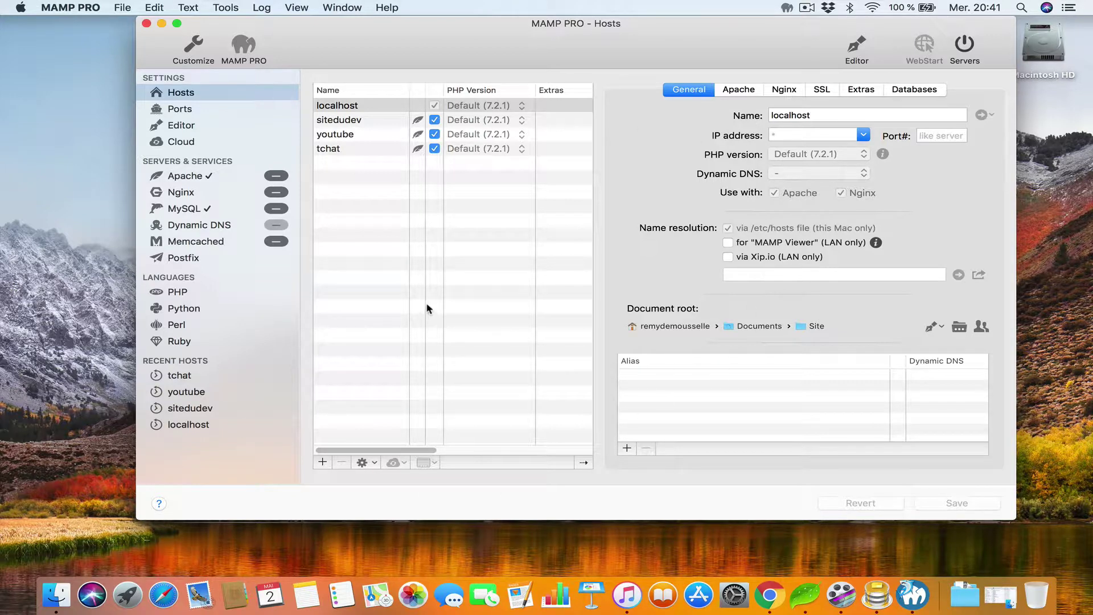
Step: Look through the general settings of the sitedudev, youtube and tchat hosts
{"action": "left_click", "coordinate": [380, 124]}
{"action": "key", "text": "Down"}
{"action": "key", "text": "Down"}
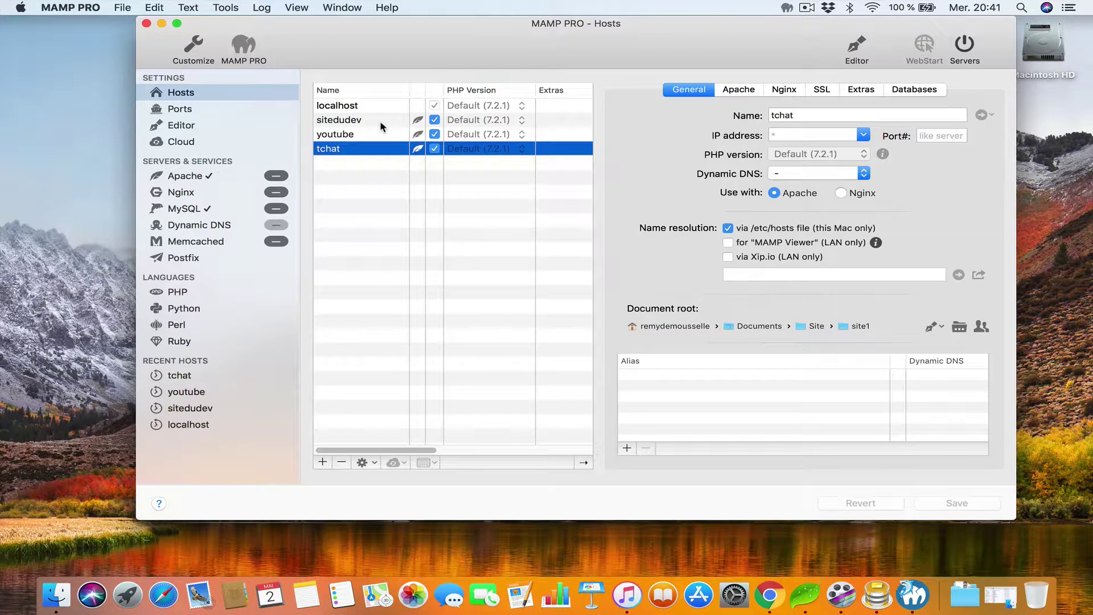
{"action": "key", "text": "Up"}
{"action": "key", "text": "Up"}
{"action": "key", "text": "Down"}
{"action": "key", "text": "Down"}
Step: Start the MAMP PRO servers with the localhost host selected and open its site in the browser
{"action": "left_click", "coordinate": [387, 111]}
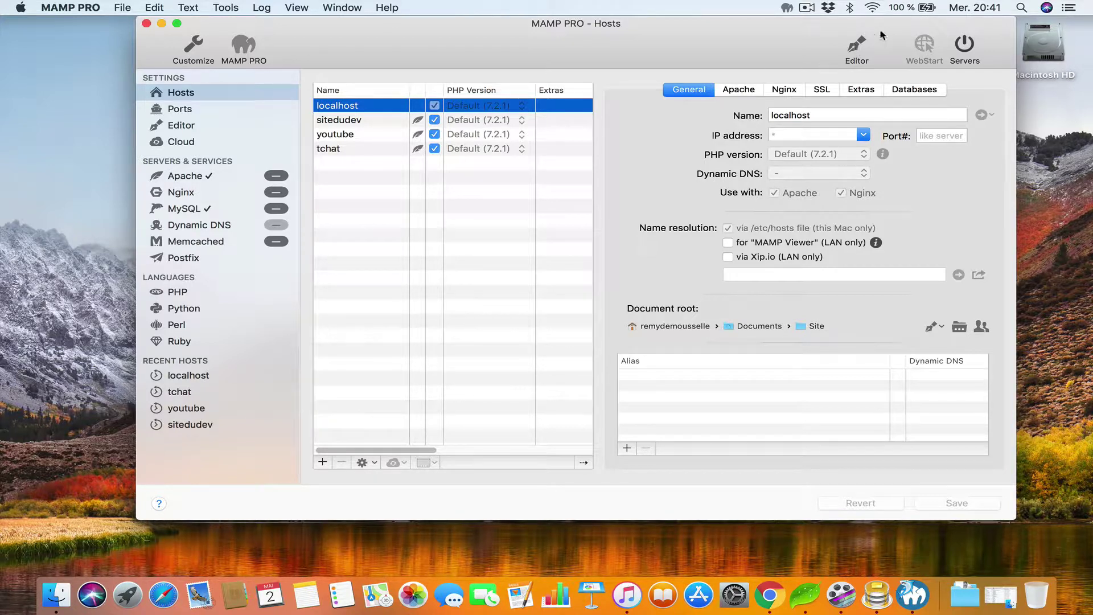
{"action": "left_click", "coordinate": [968, 49]}
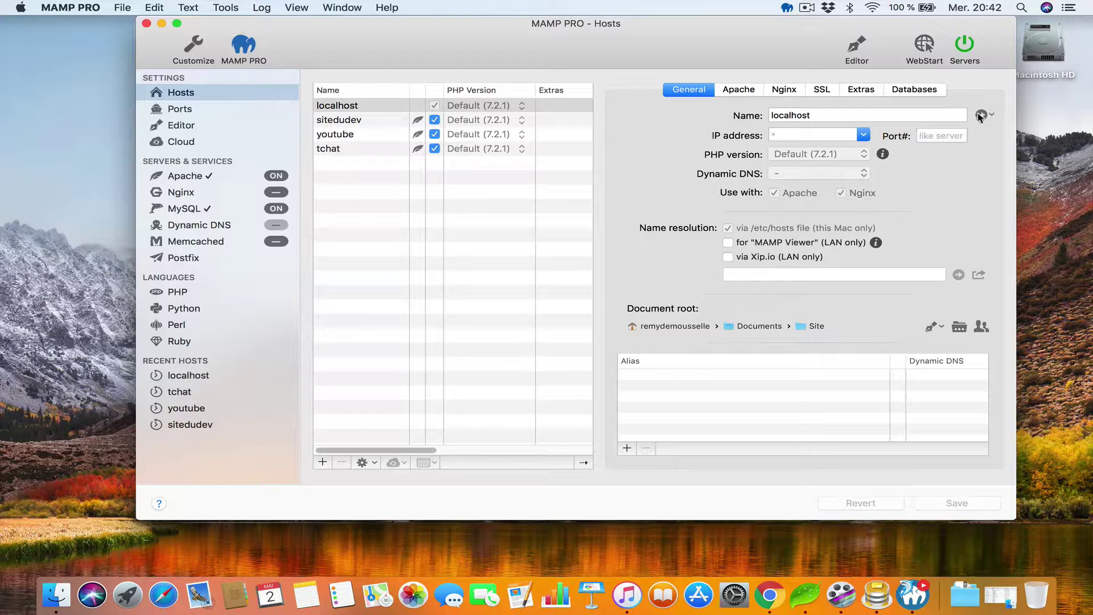
{"action": "left_click", "coordinate": [980, 114]}
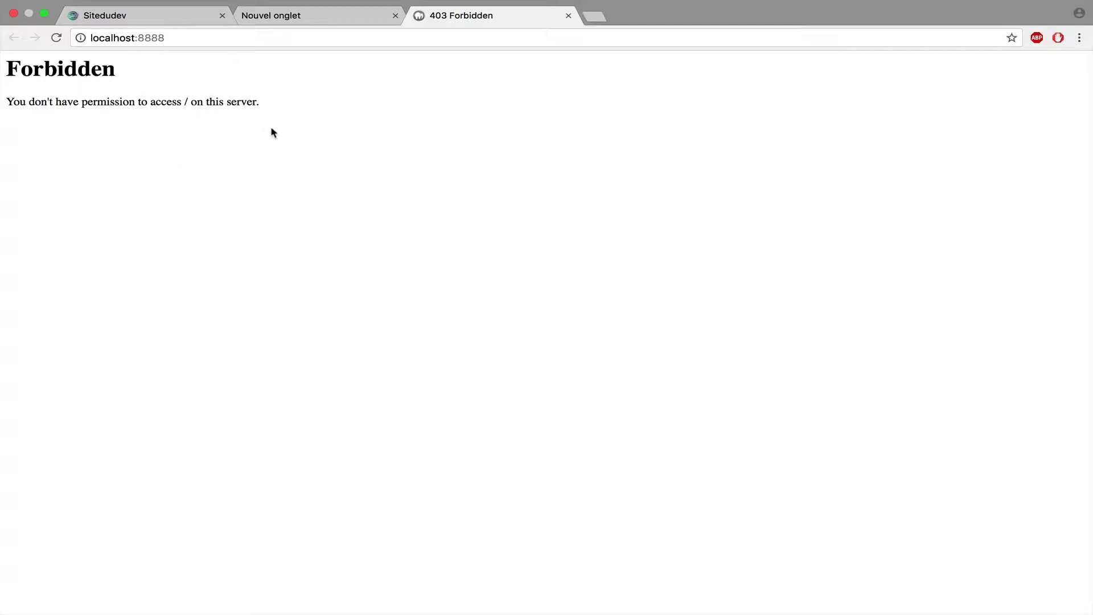
Step: Compare the localhost page with the host's document root, close the page and return to MAMP PRO
{"action": "key", "text": "ctrl+Left"}
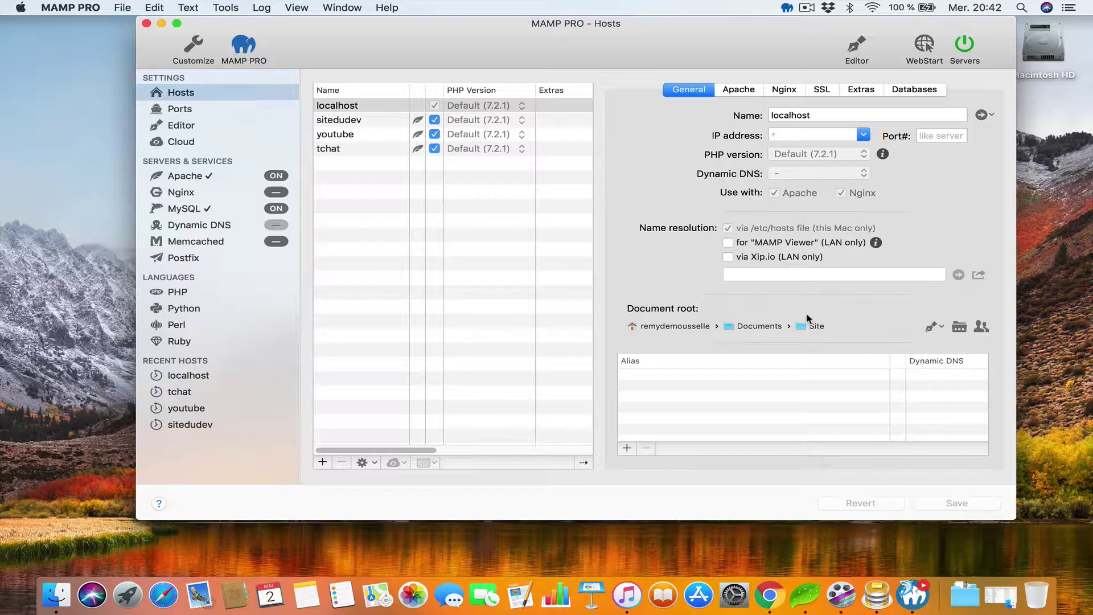
{"action": "key", "text": "ctrl+Right"}
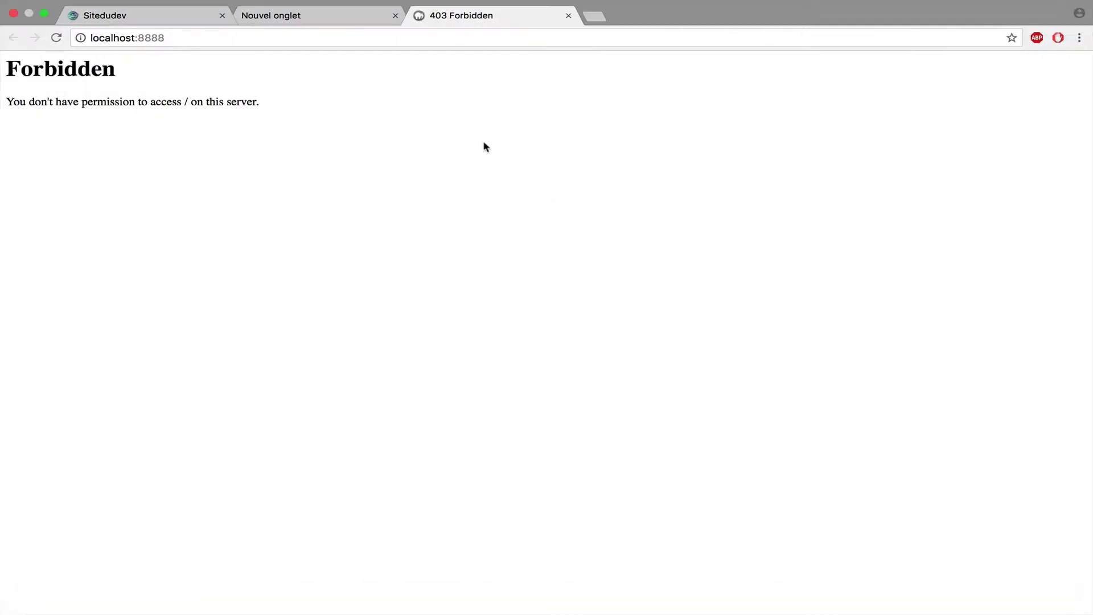
{"action": "left_click", "coordinate": [568, 16]}
{"action": "key", "text": "ctrl+Left"}
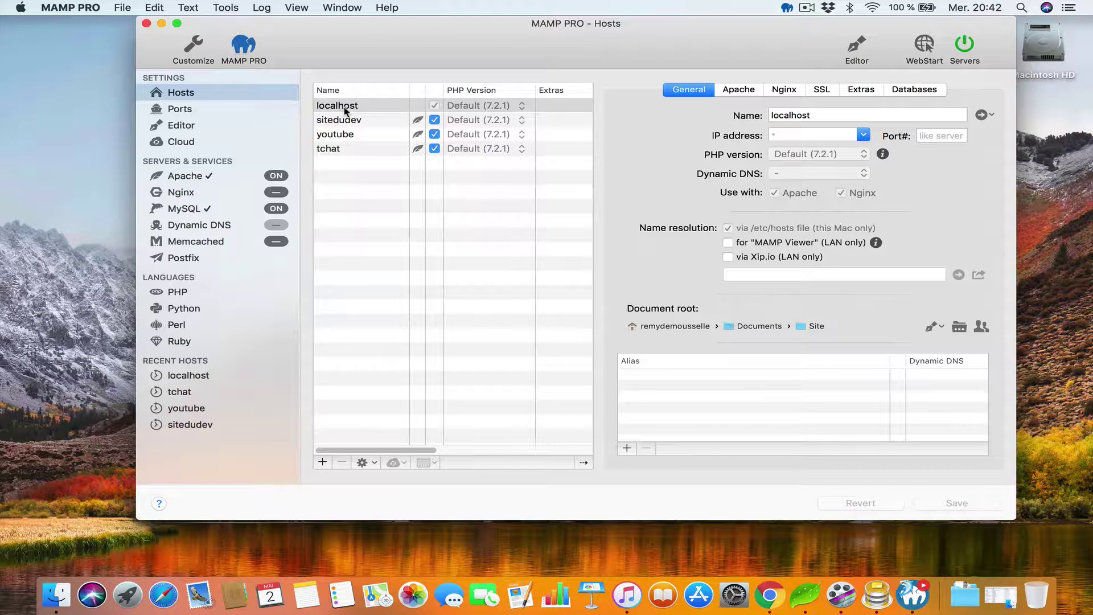
Step: Look through the sitedudev and tchat hosts and open the youtube host's site in the browser
{"action": "left_click", "coordinate": [345, 120]}
{"action": "left_click", "coordinate": [340, 134]}
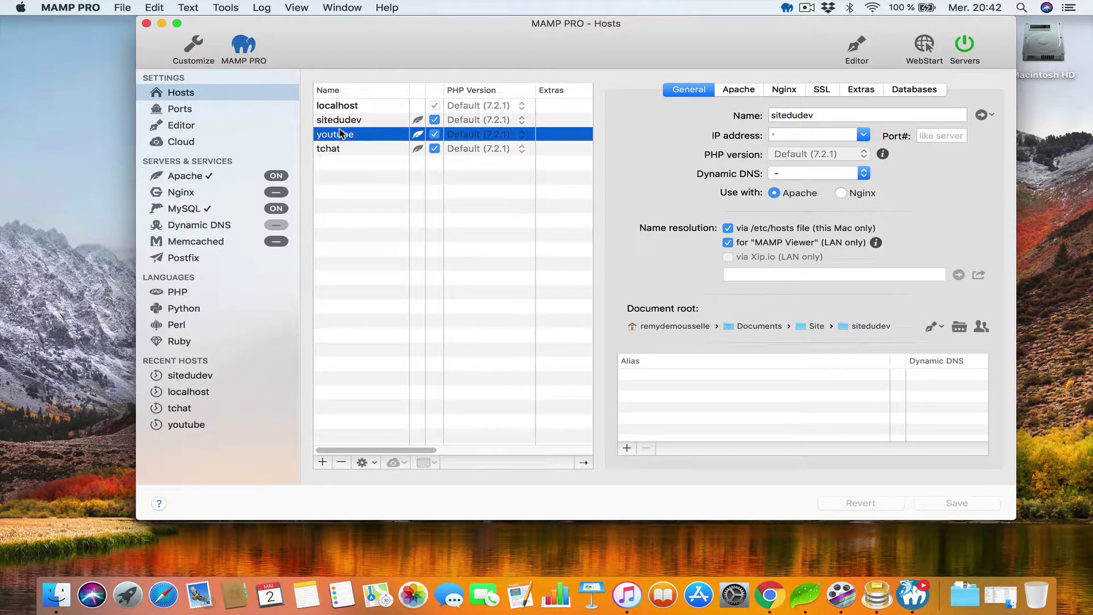
{"action": "left_click", "coordinate": [342, 149]}
{"action": "left_click", "coordinate": [348, 120]}
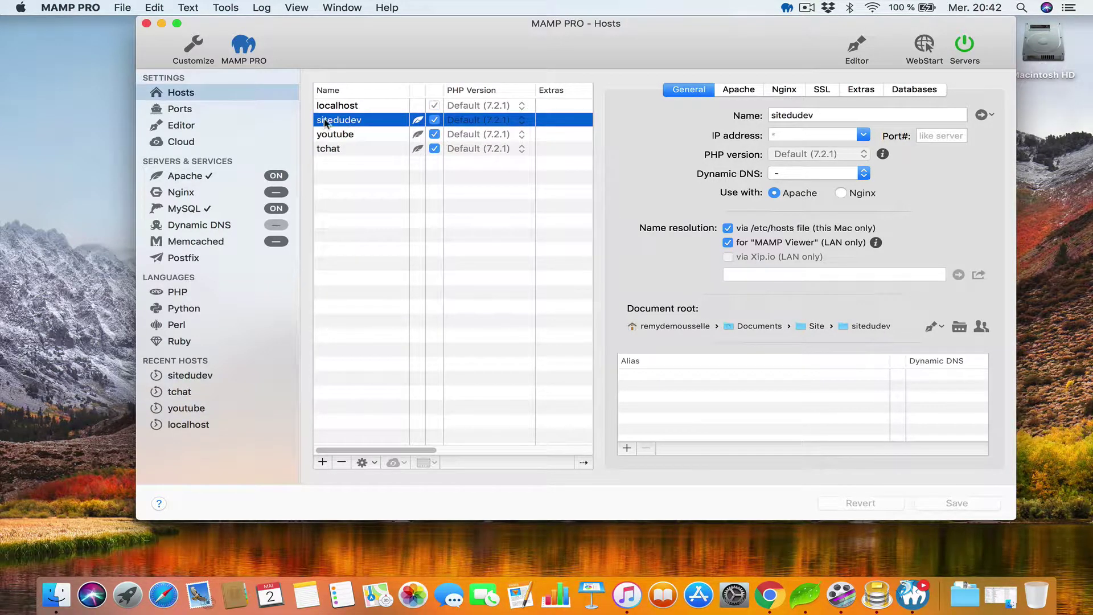
{"action": "left_click", "coordinate": [325, 135]}
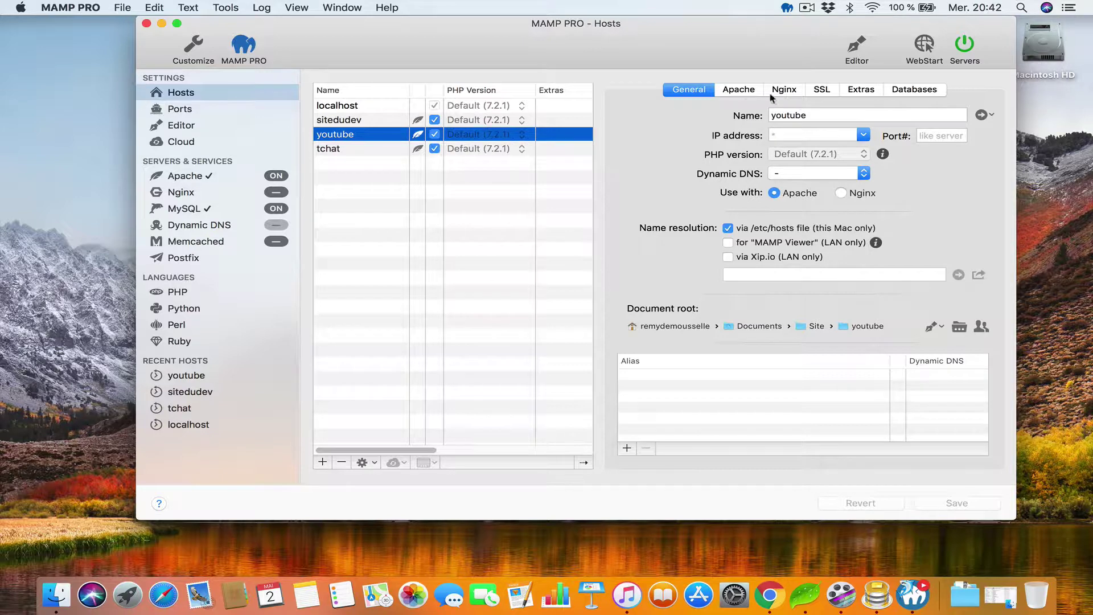
{"action": "left_click", "coordinate": [981, 115]}
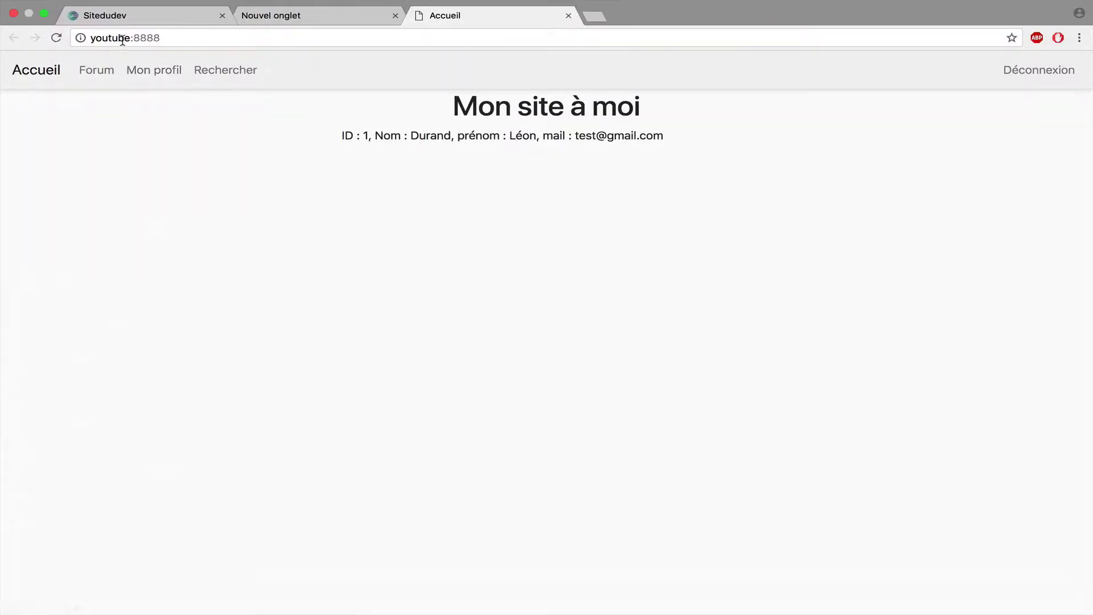
Step: Compare the local youtube site's address with its host name in MAMP PRO and with the online Sitedudev address
{"action": "left_click", "coordinate": [122, 39]}
{"action": "key", "text": "Left"}
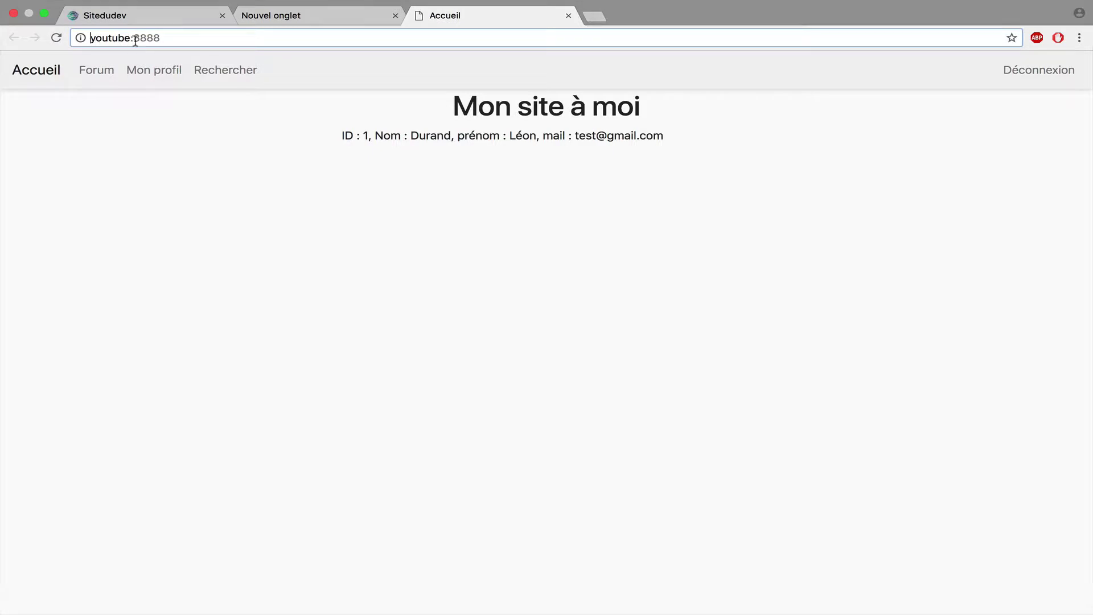
{"action": "key", "text": "super+a"}
{"action": "left_click", "coordinate": [167, 37]}
{"action": "key", "text": "ctrl+Left"}
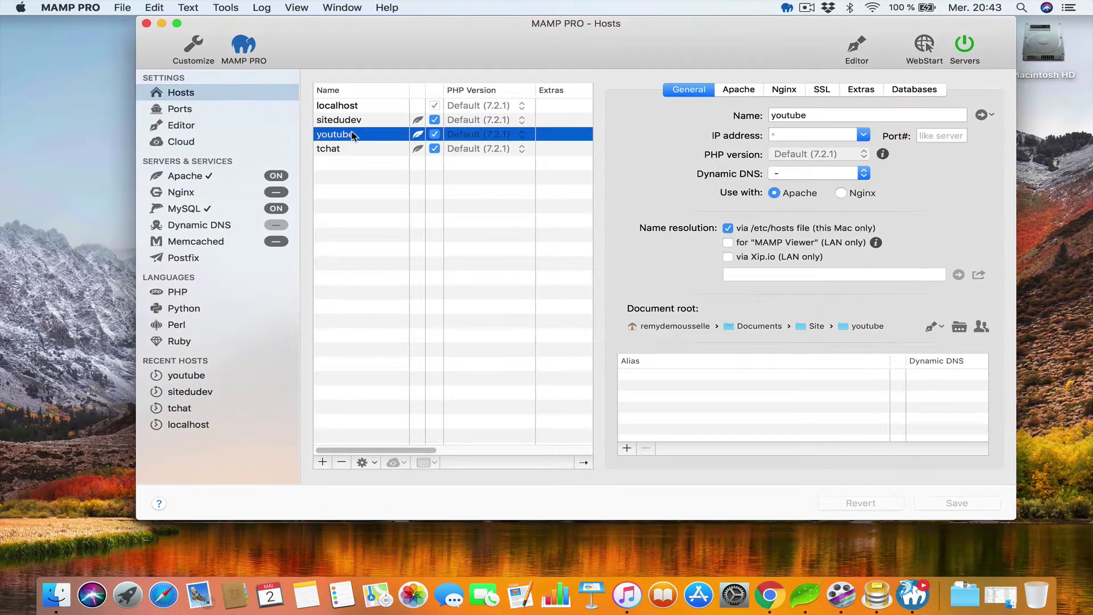
{"action": "key", "text": "ctrl+Right"}
{"action": "left_click_drag", "start_coordinate": [130, 39], "coordinate": [92, 41]}
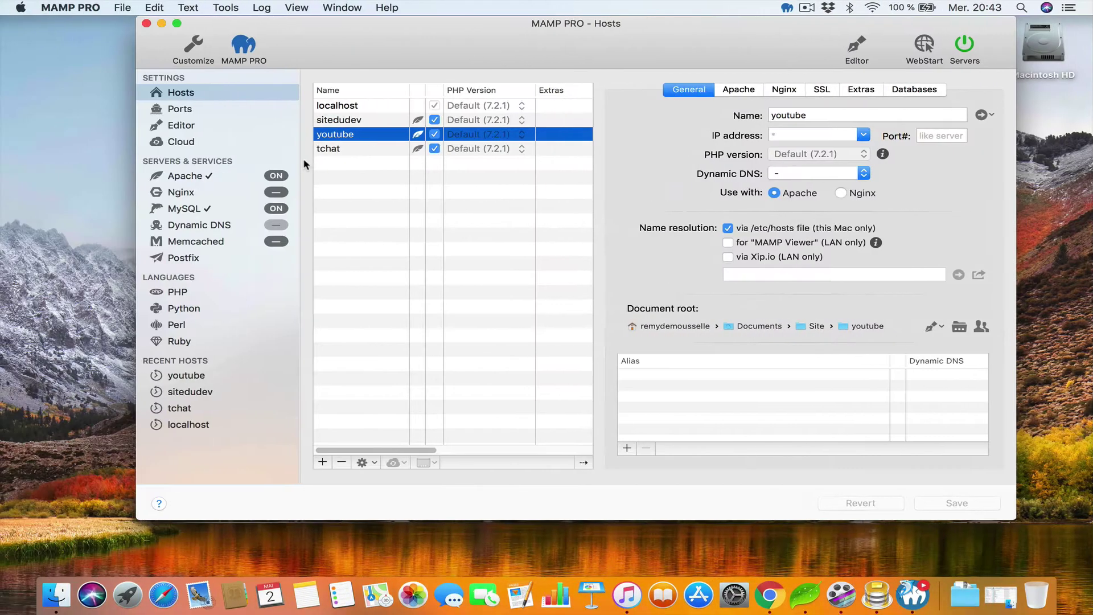
{"action": "key", "text": "super+Tab"}
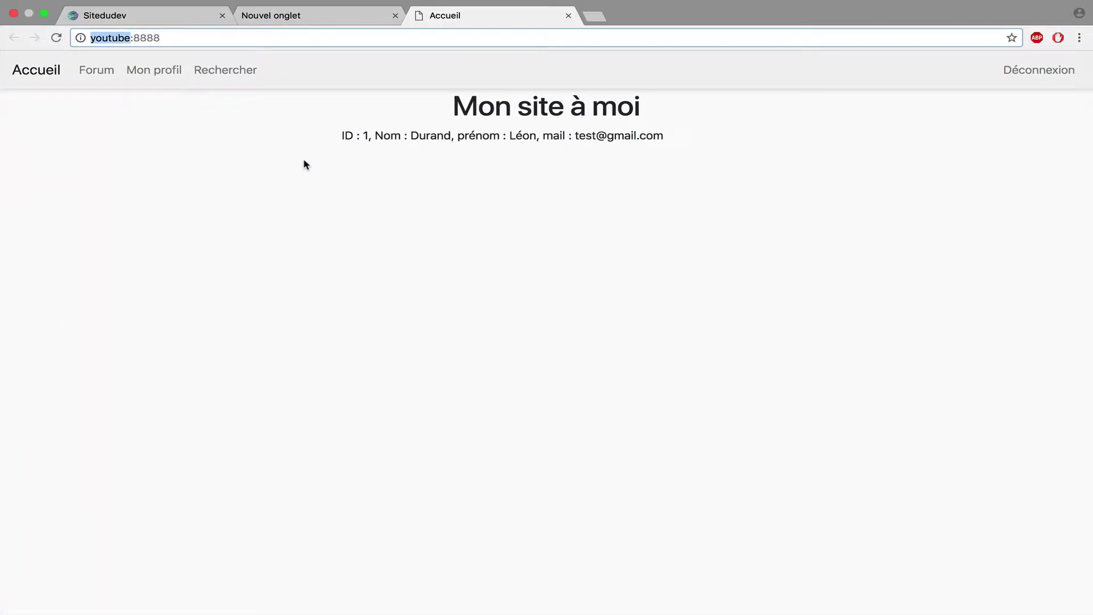
{"action": "left_click", "coordinate": [157, 17]}
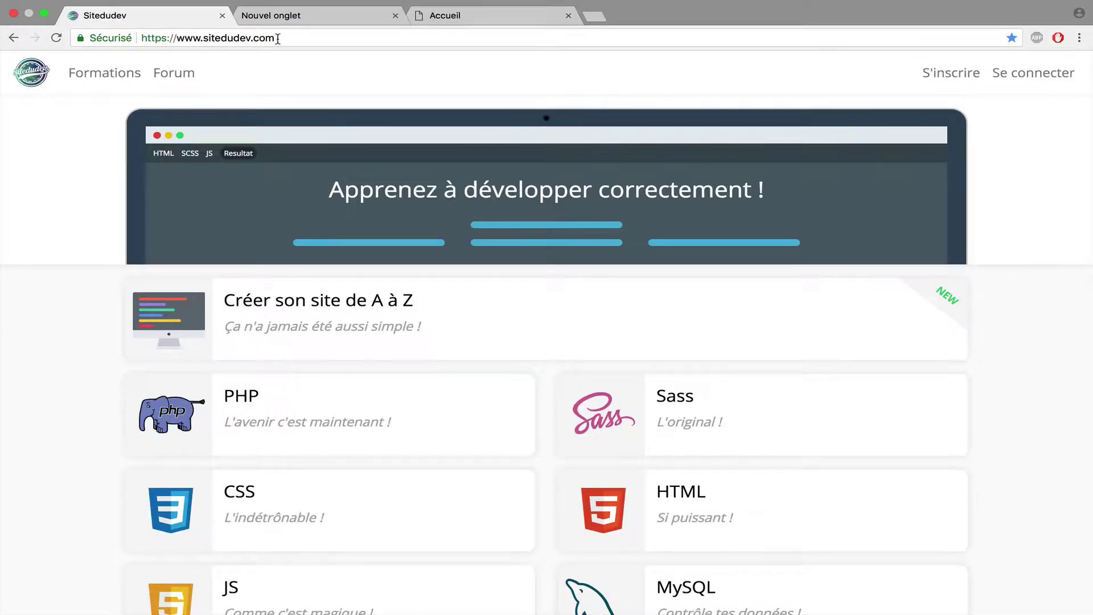
{"action": "left_click", "coordinate": [424, 17]}
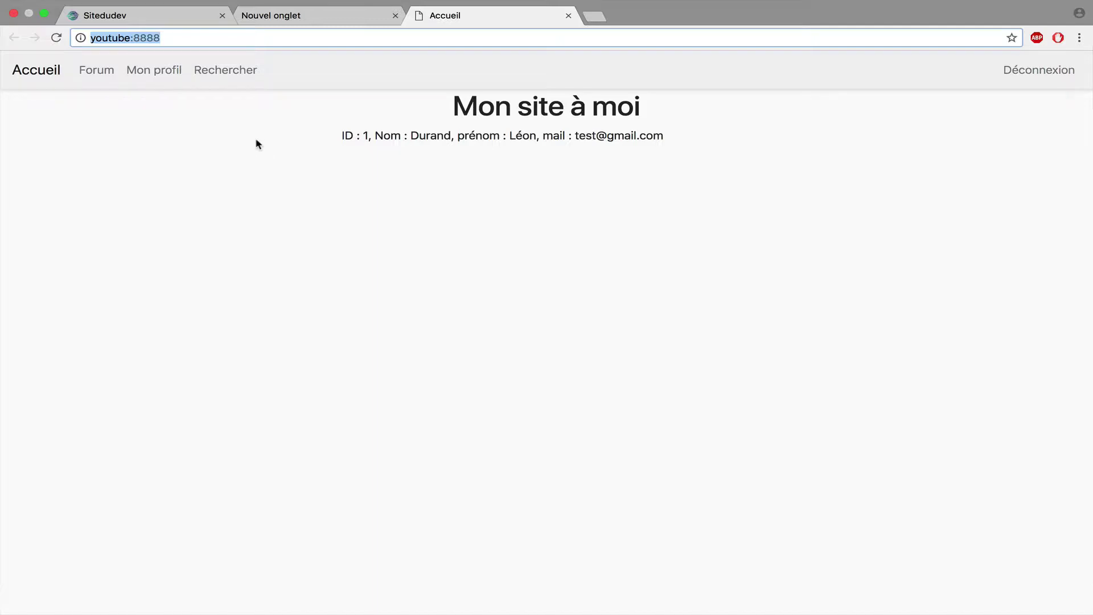
{"action": "key", "text": "ctrl+Left"}
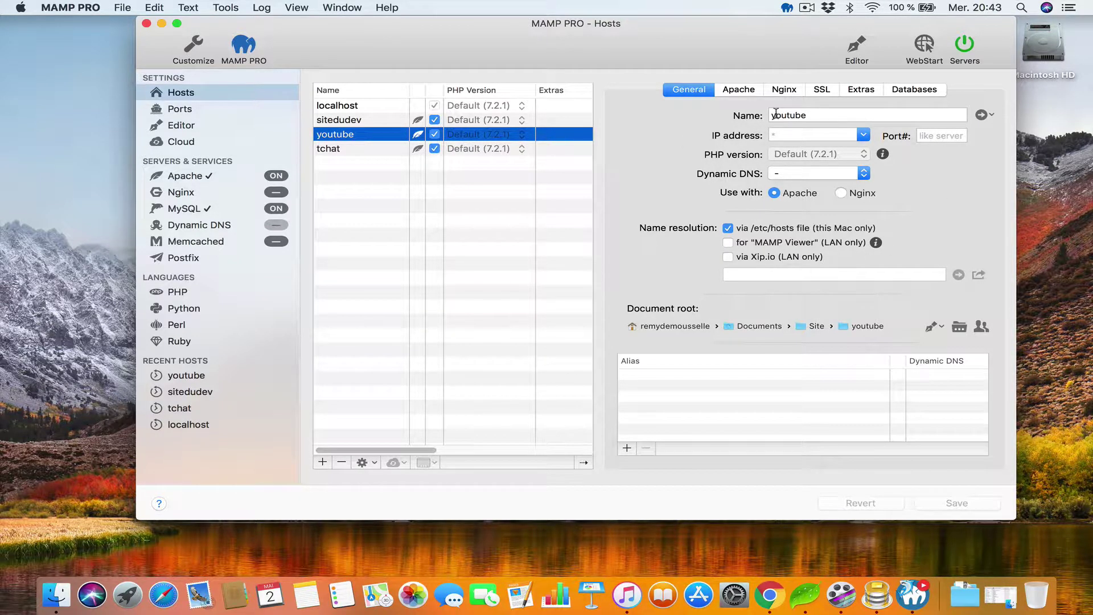
Step: Examine the youtube host's name, IP address, port and Dynamic DNS options
{"action": "double_click", "coordinate": [777, 115]}
{"action": "left_click", "coordinate": [864, 135]}
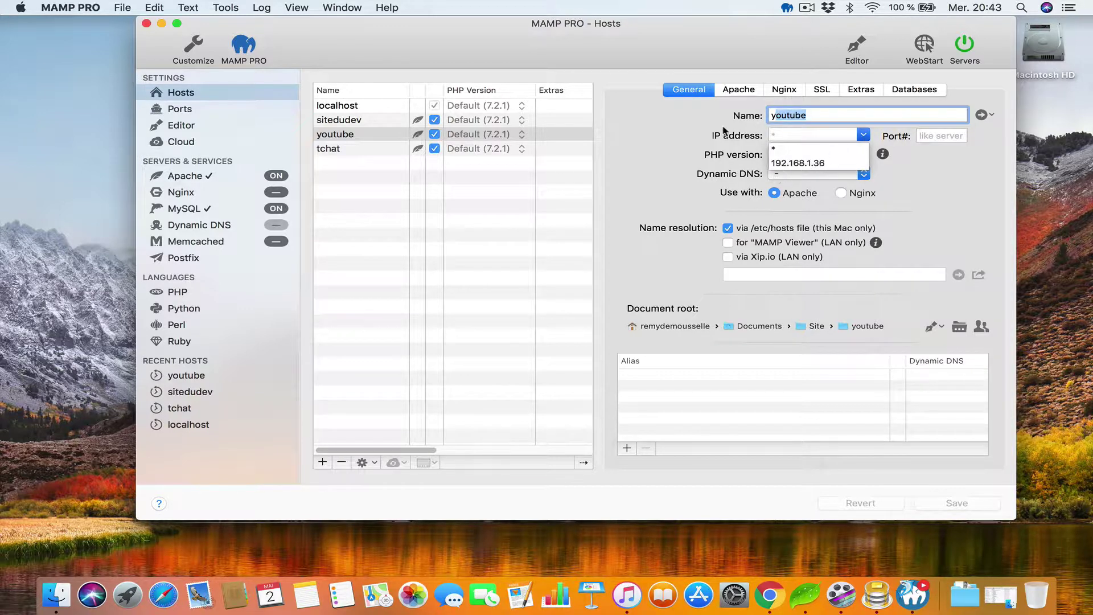
{"action": "left_click", "coordinate": [674, 144]}
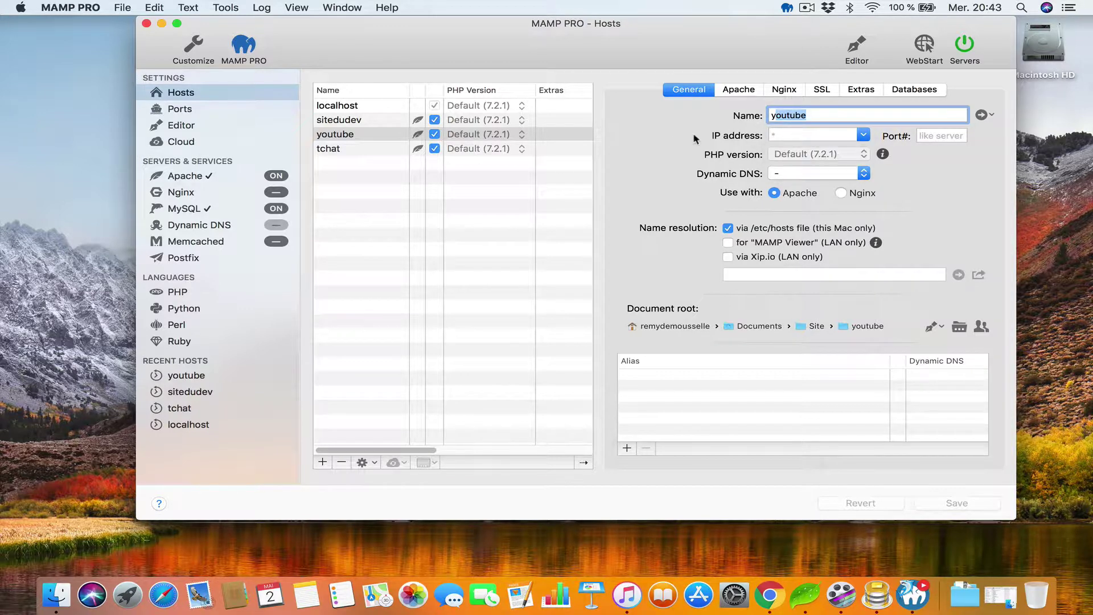
{"action": "left_click", "coordinate": [952, 137]}
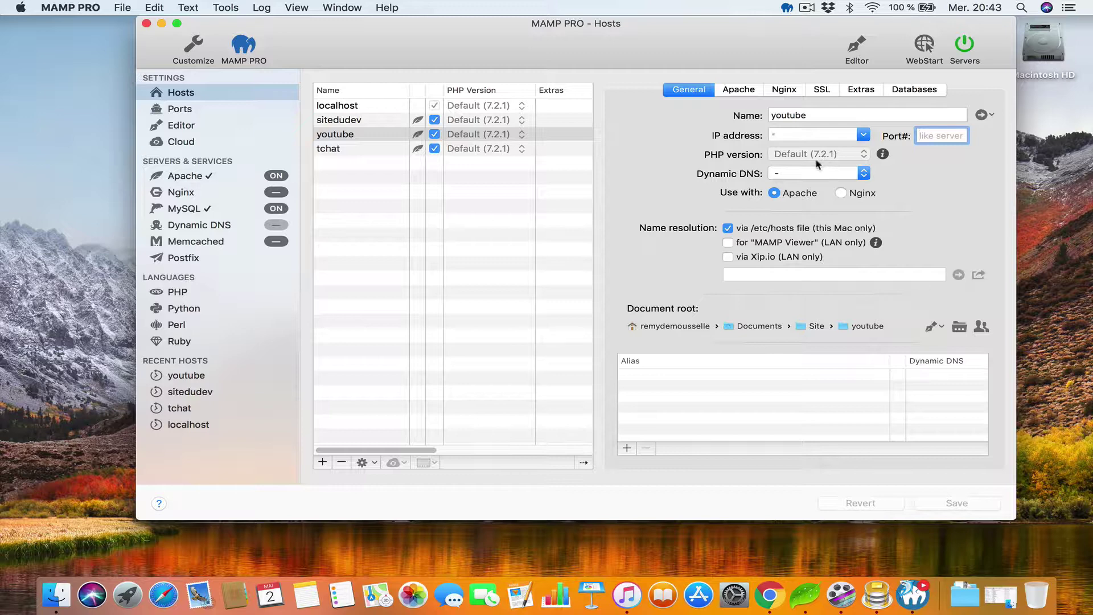
{"action": "left_click", "coordinate": [809, 173]}
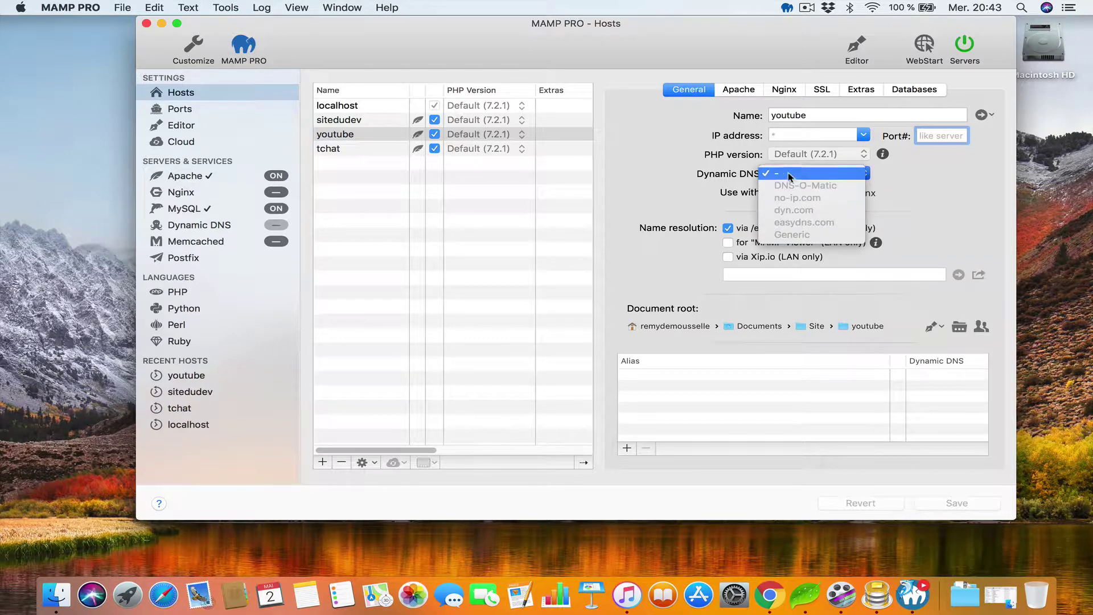
{"action": "left_click", "coordinate": [666, 178]}
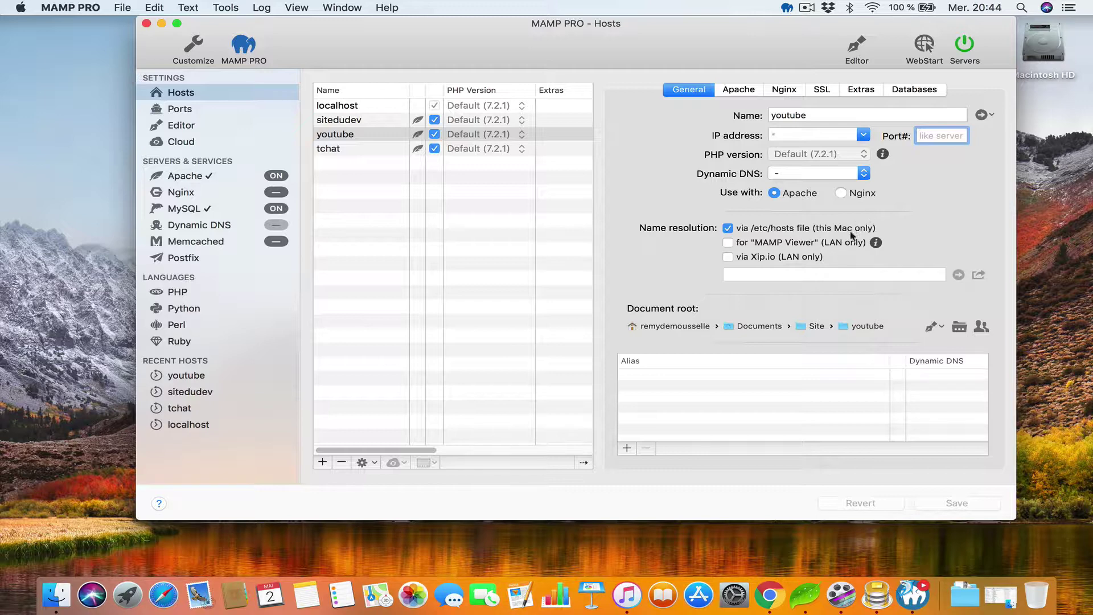
Step: Try the "MAMP Viewer" name resolution option on the youtube host and switch it back off
{"action": "left_click", "coordinate": [796, 246]}
{"action": "left_click", "coordinate": [796, 246]}
{"action": "left_click", "coordinate": [729, 244]}
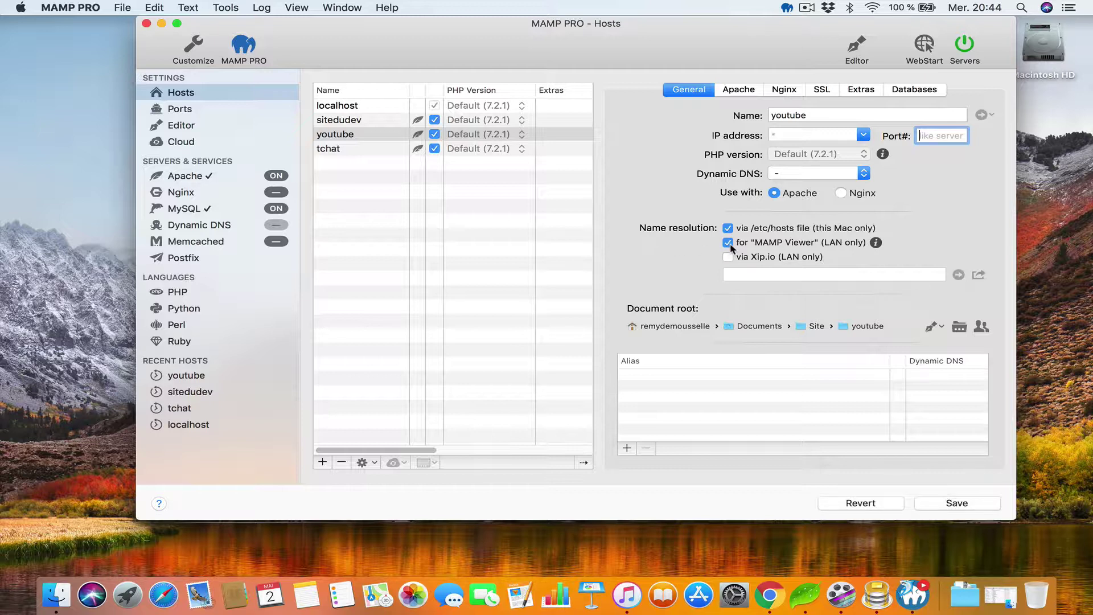
{"action": "left_click", "coordinate": [729, 244]}
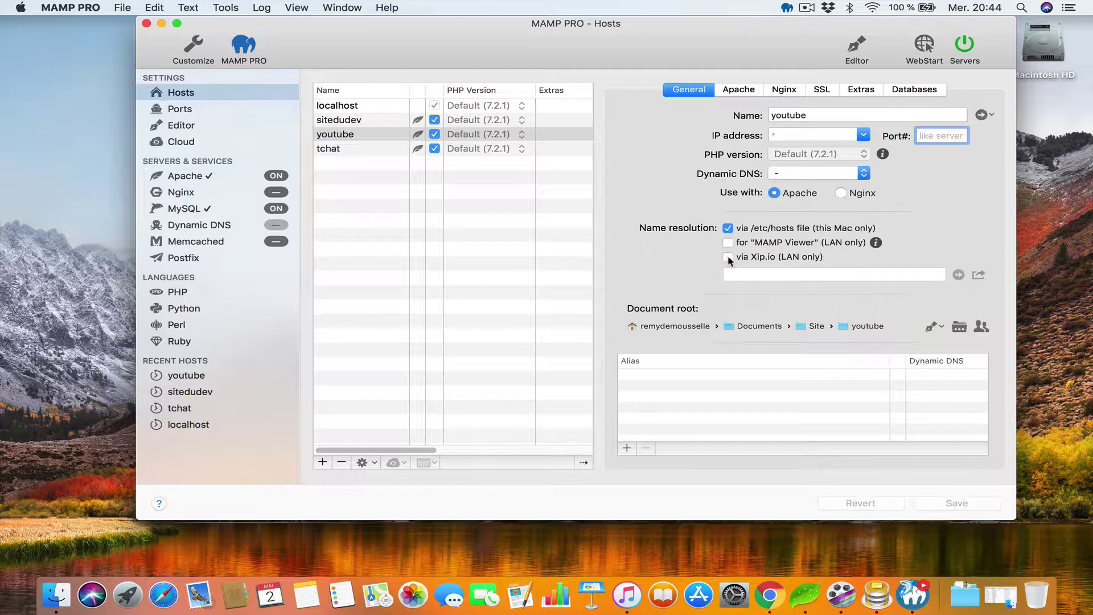
Step: Try the "via Xip.io (LAN only)" name resolution on the youtube host, highlight its generated address, and switch the option back off
{"action": "left_click", "coordinate": [729, 257]}
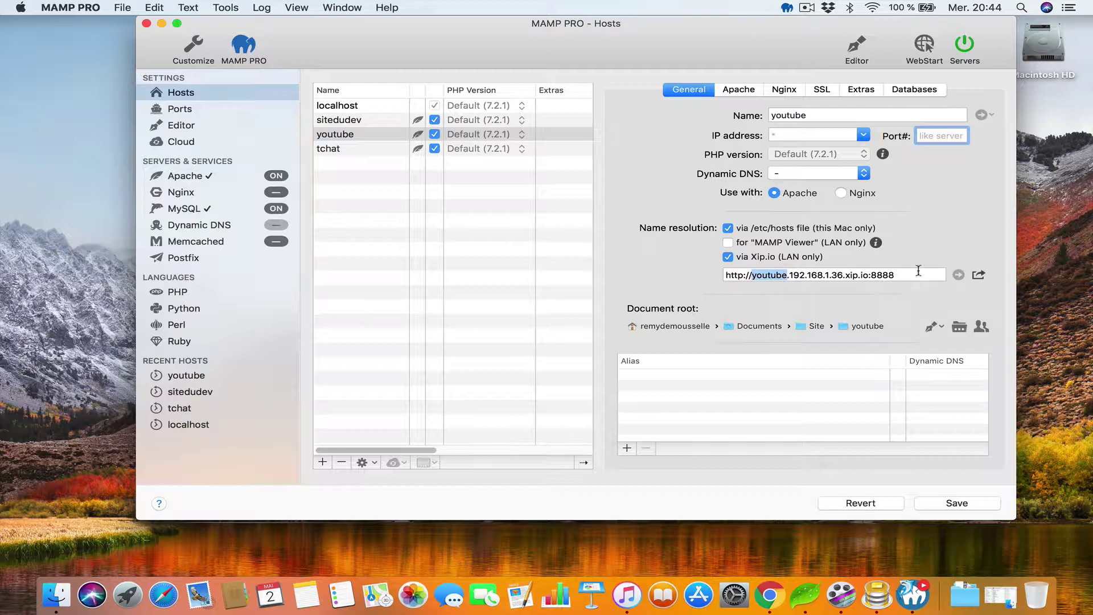
{"action": "left_click_drag", "start_coordinate": [913, 274], "coordinate": [706, 262]}
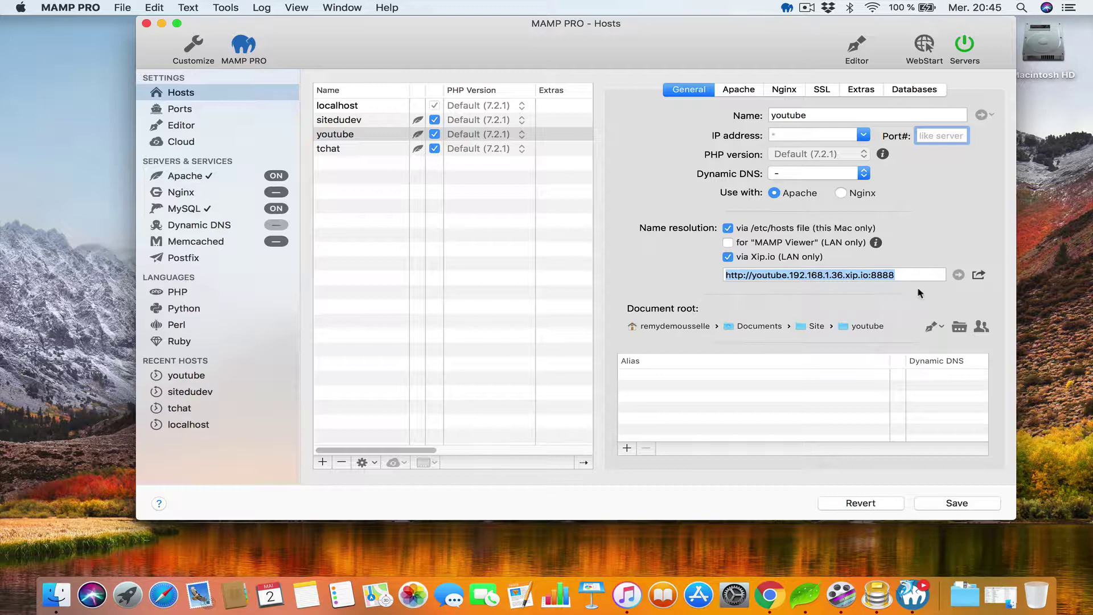
{"action": "left_click", "coordinate": [750, 257]}
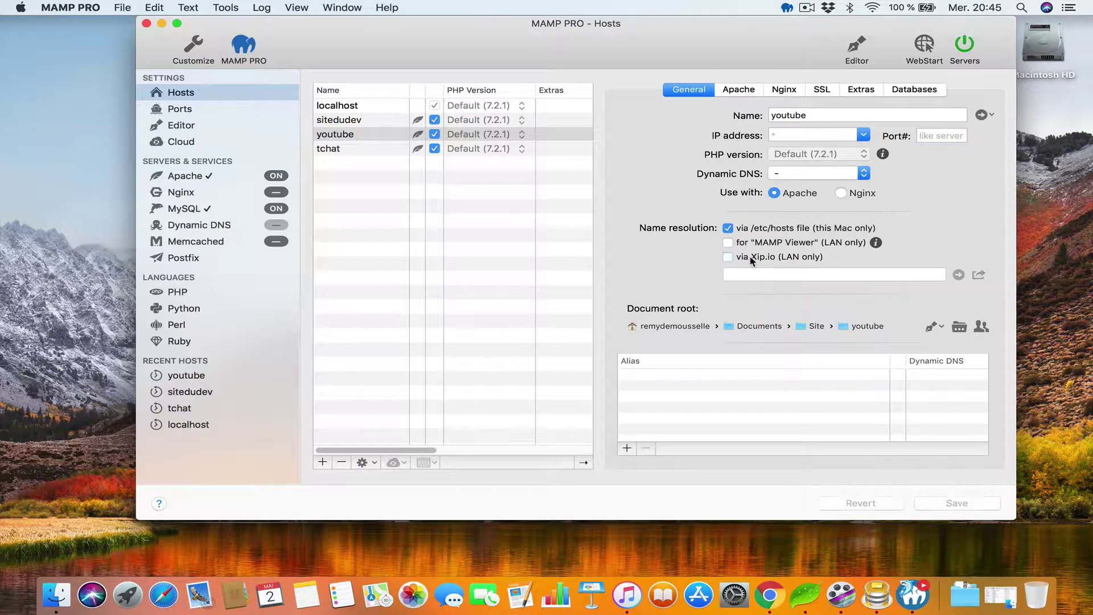
Step: Look through the Apache directory options and the Nginx parameters of the youtube host
{"action": "left_click", "coordinate": [746, 92]}
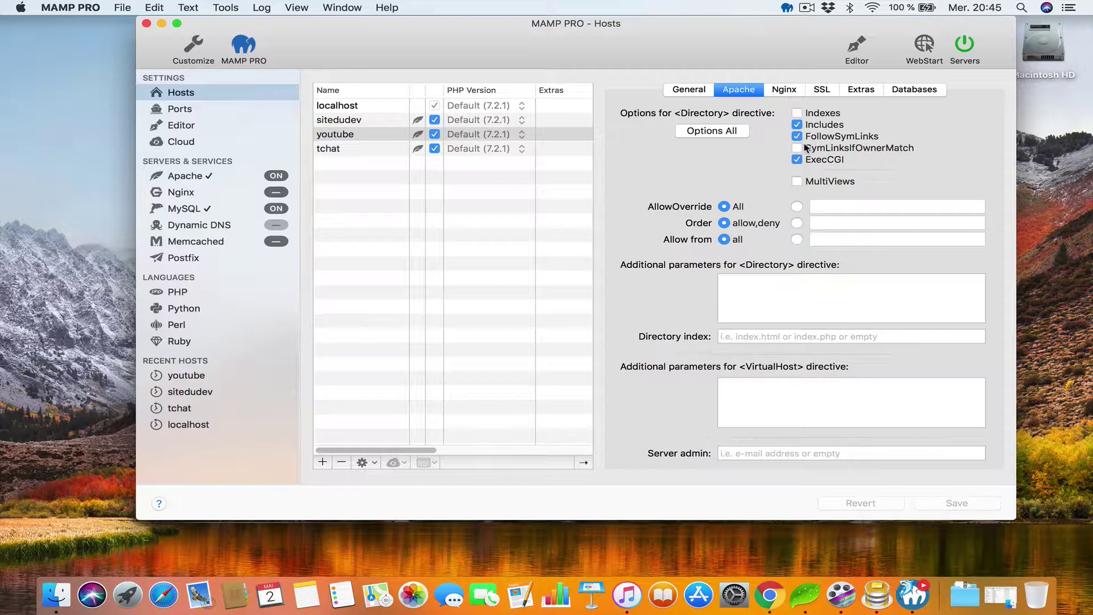
{"action": "left_click", "coordinate": [791, 96]}
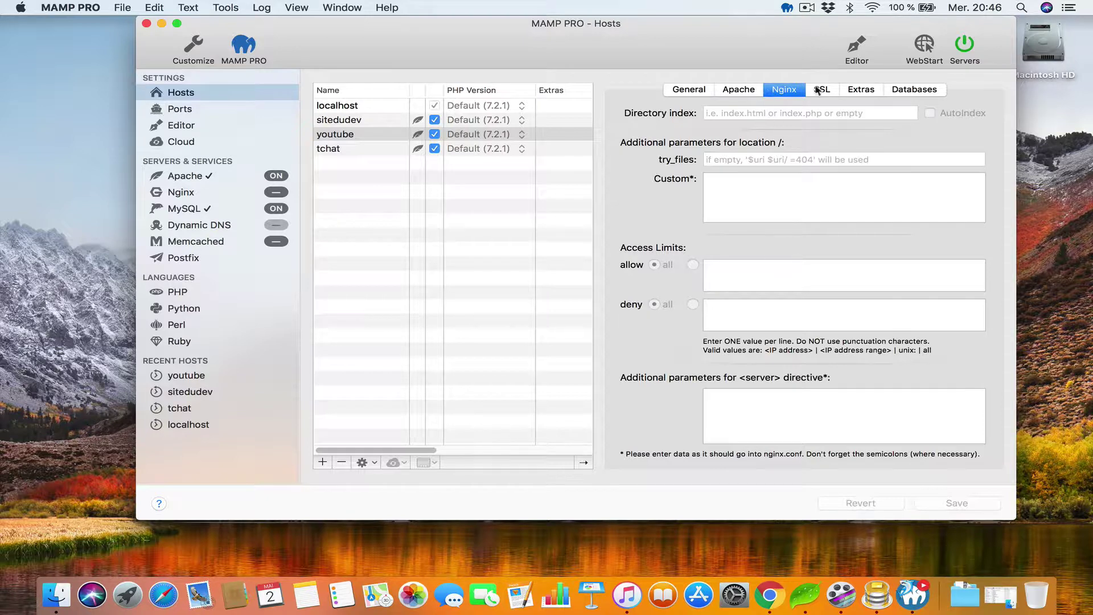
{"action": "left_click", "coordinate": [746, 92]}
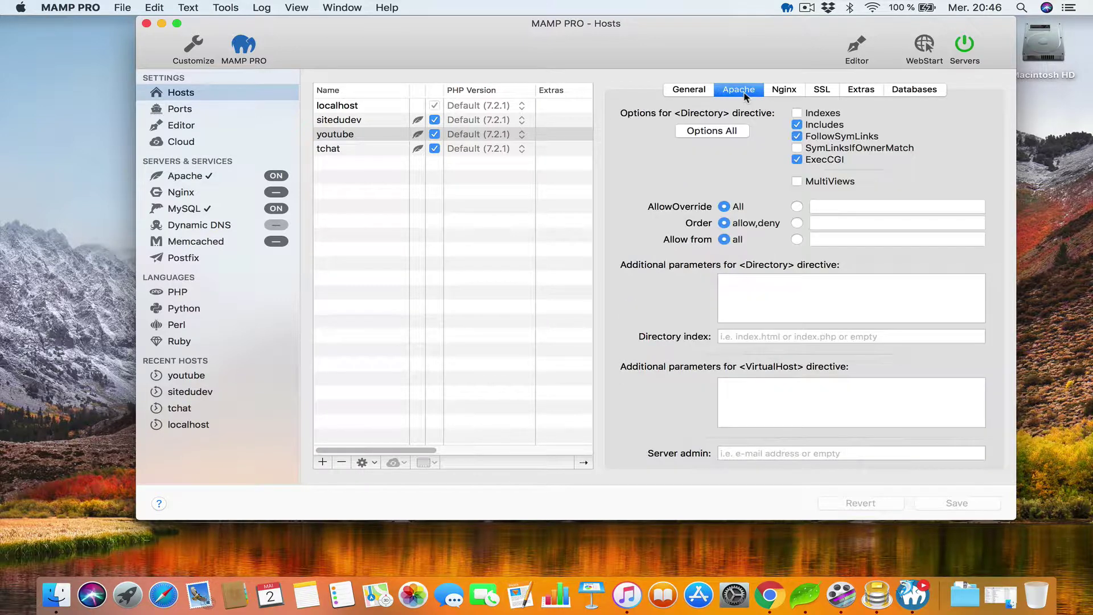
{"action": "left_click", "coordinate": [781, 92]}
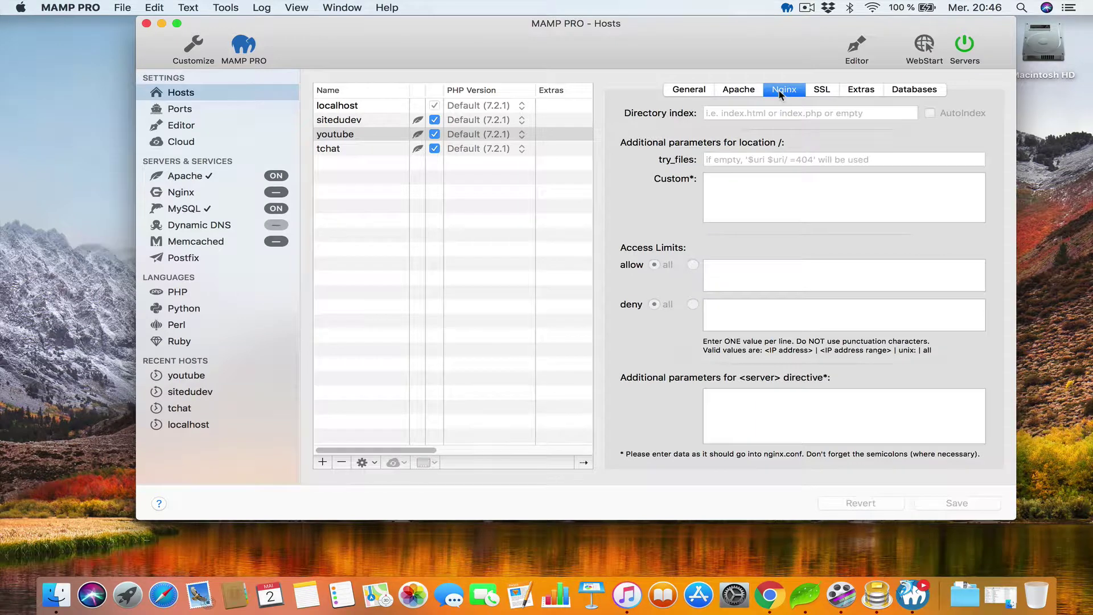
Step: Try enabling SSL on the youtube host to show its certificate options, and switch it back off
{"action": "left_click", "coordinate": [809, 95]}
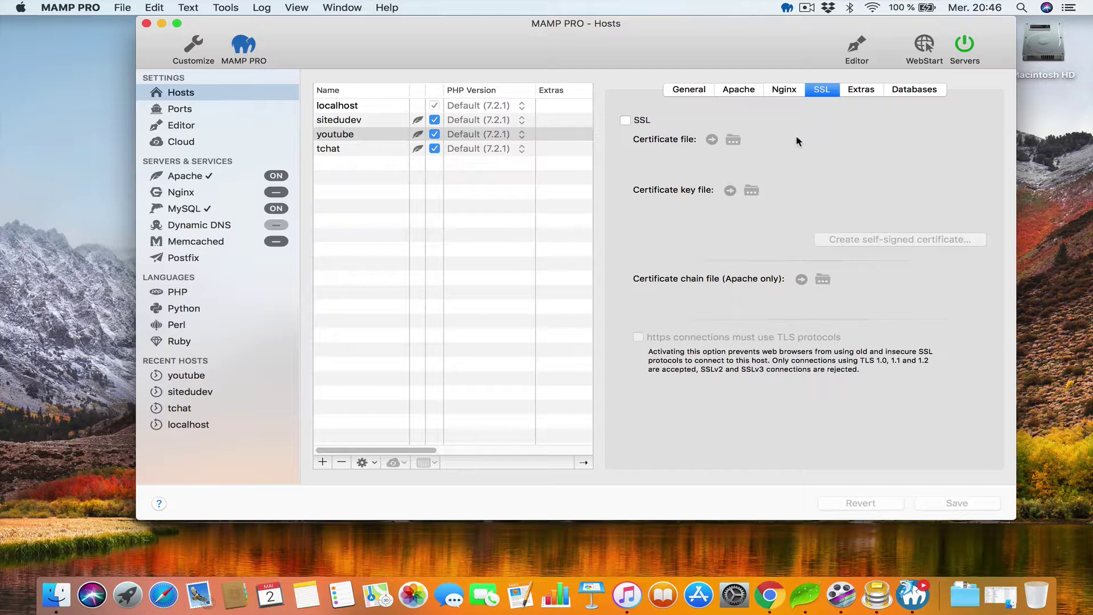
{"action": "left_click", "coordinate": [627, 121]}
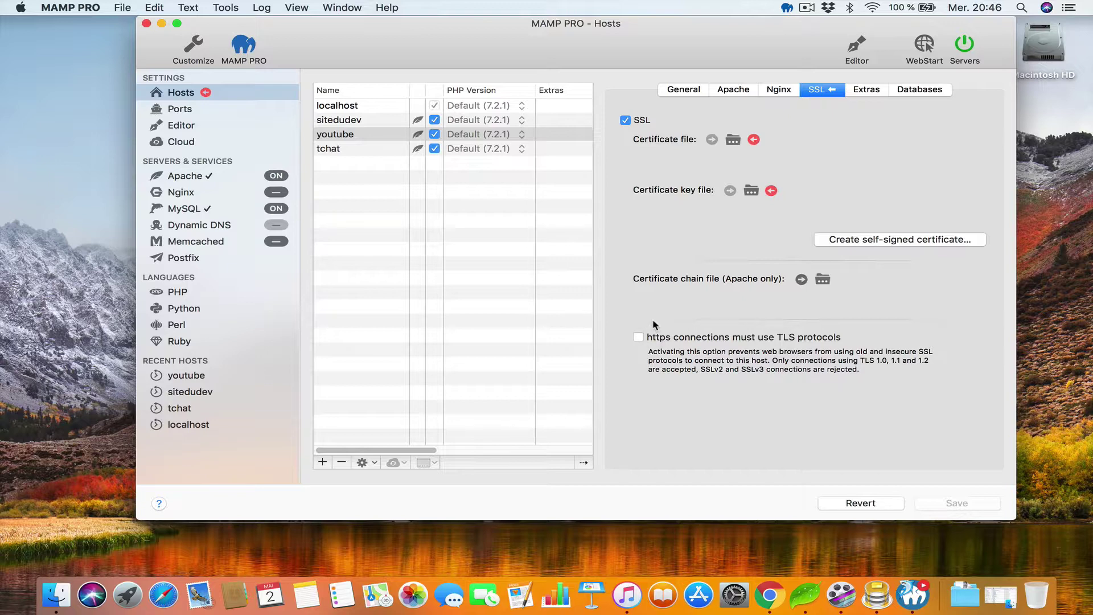
{"action": "left_click", "coordinate": [625, 120]}
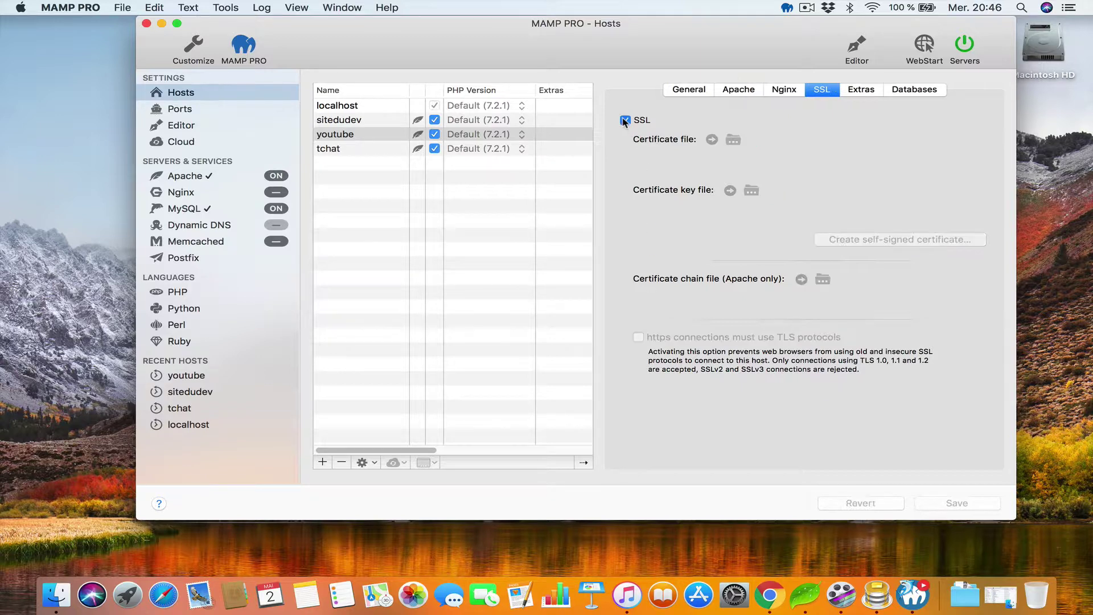
Step: Switch to Chrome and compare the secure https address of the online Sitedudev site with the local youtube site's address
{"action": "key", "text": "ctrl+Right"}
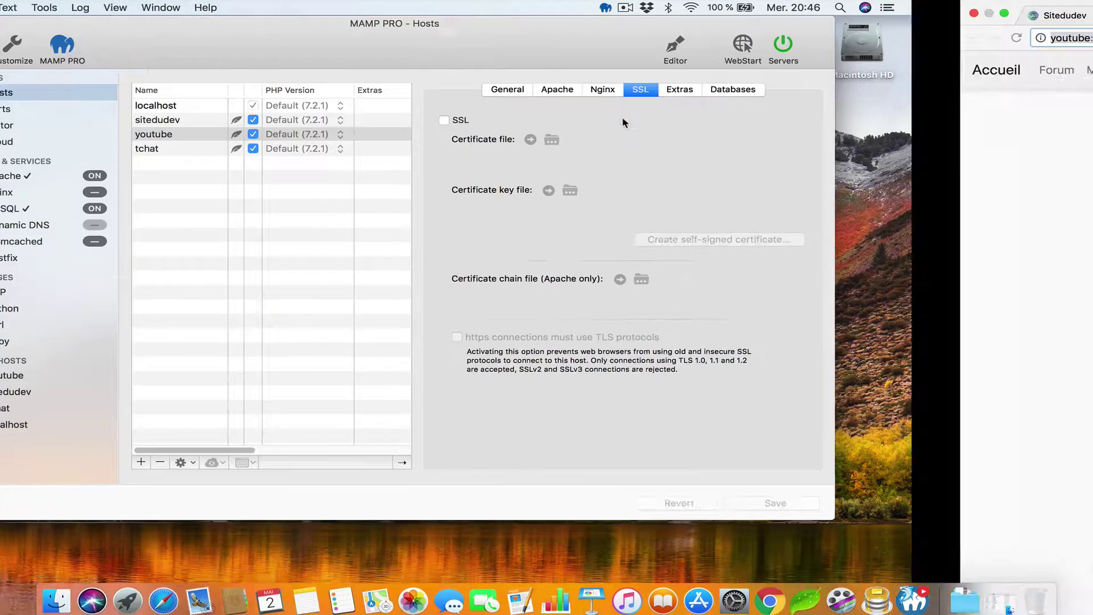
{"action": "left_click", "coordinate": [134, 13]}
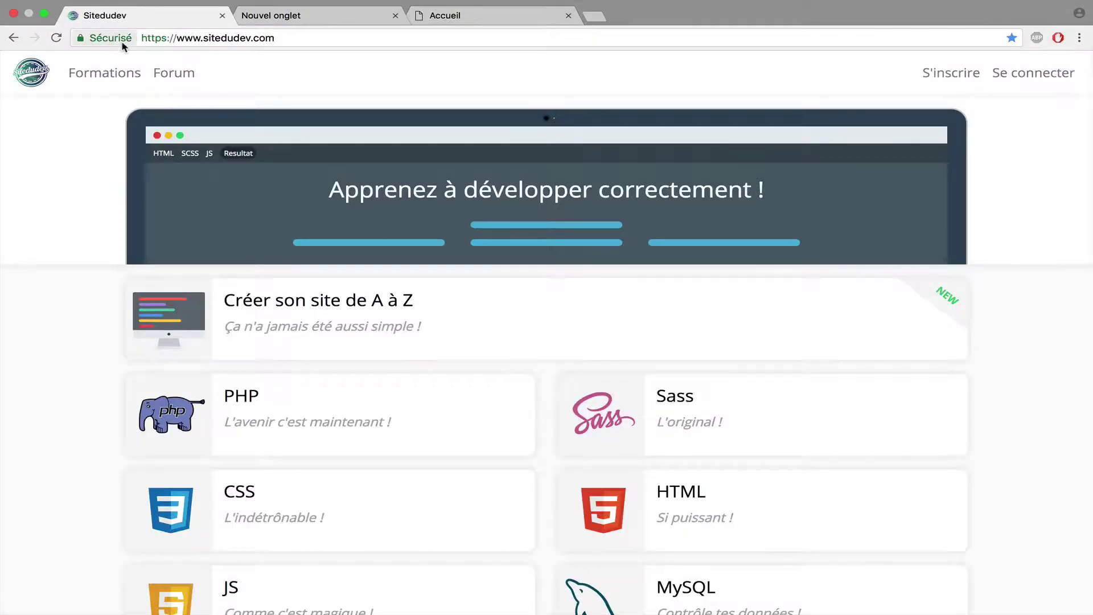
{"action": "double_click", "coordinate": [151, 37]}
{"action": "left_click", "coordinate": [426, 15]}
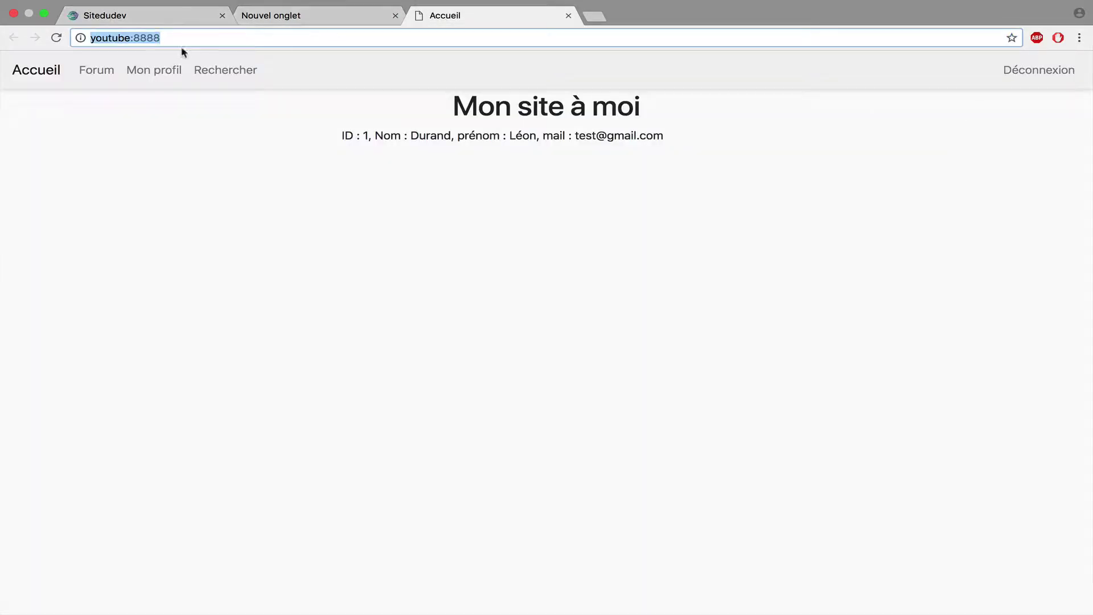
{"action": "left_click", "coordinate": [127, 40]}
{"action": "type", "text": "https:"}
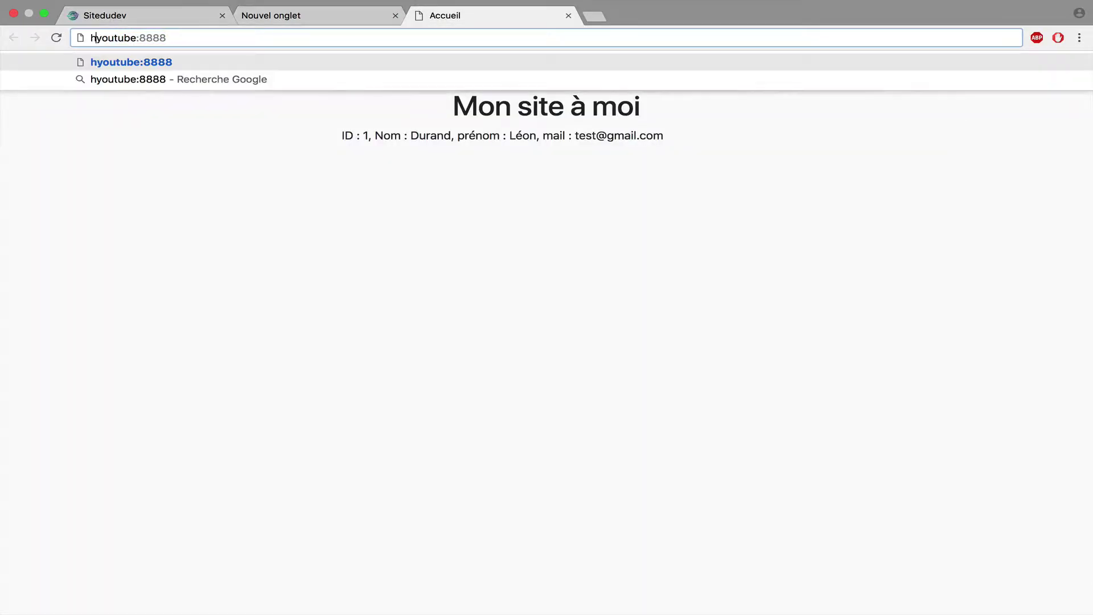
{"action": "key", "text": "BackSpace"}
{"action": "key", "text": "BackSpace"}
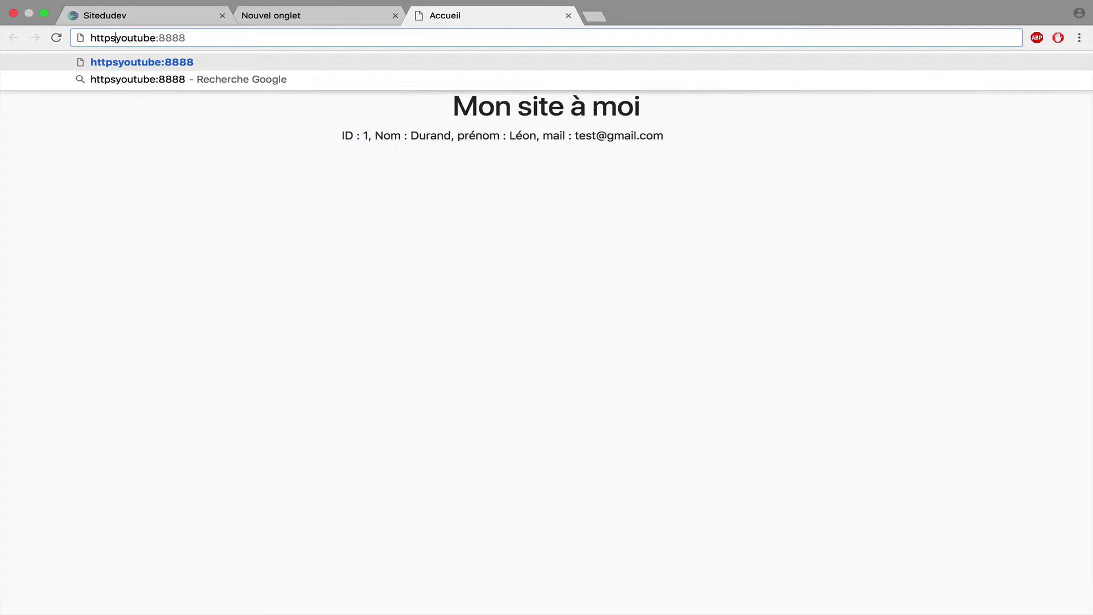
{"action": "type", "text": "://"}
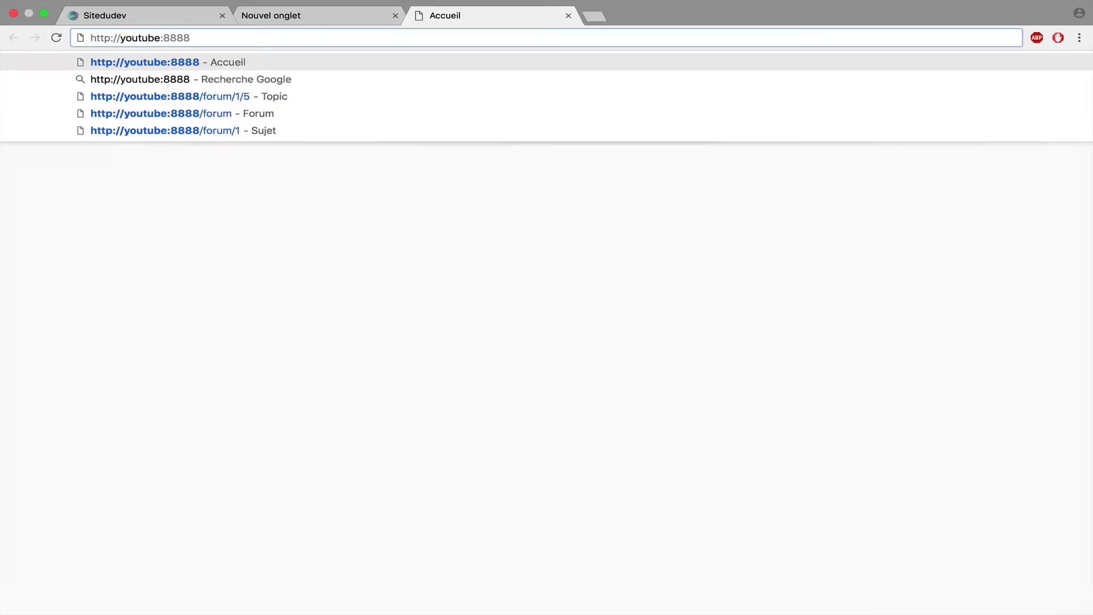
{"action": "type", "text": "s"}
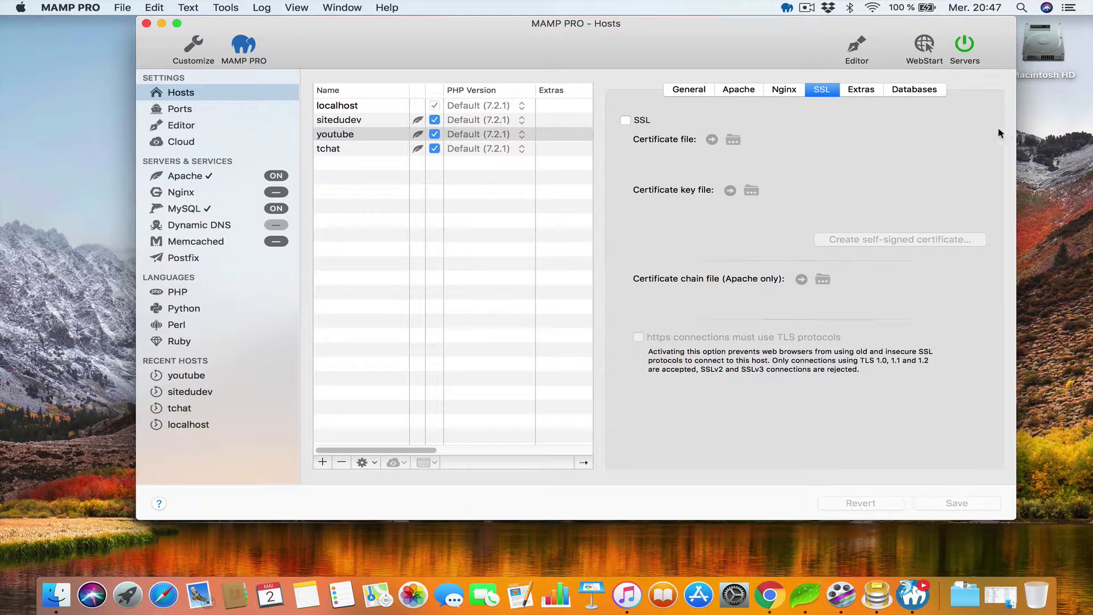
Step: Browse the extras installable on the youtube host in MAMP PRO, selecting Bootstrap 4.0.0 and Concrete5 8.3.2, and cancel without installing any
{"action": "left_click", "coordinate": [862, 91]}
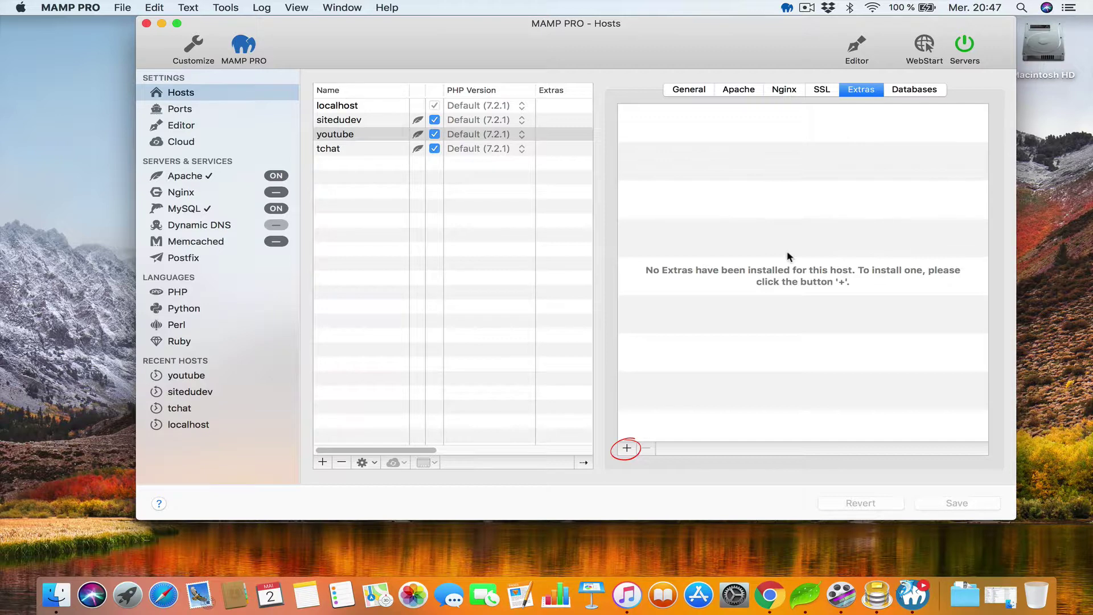
{"action": "left_click", "coordinate": [628, 449]}
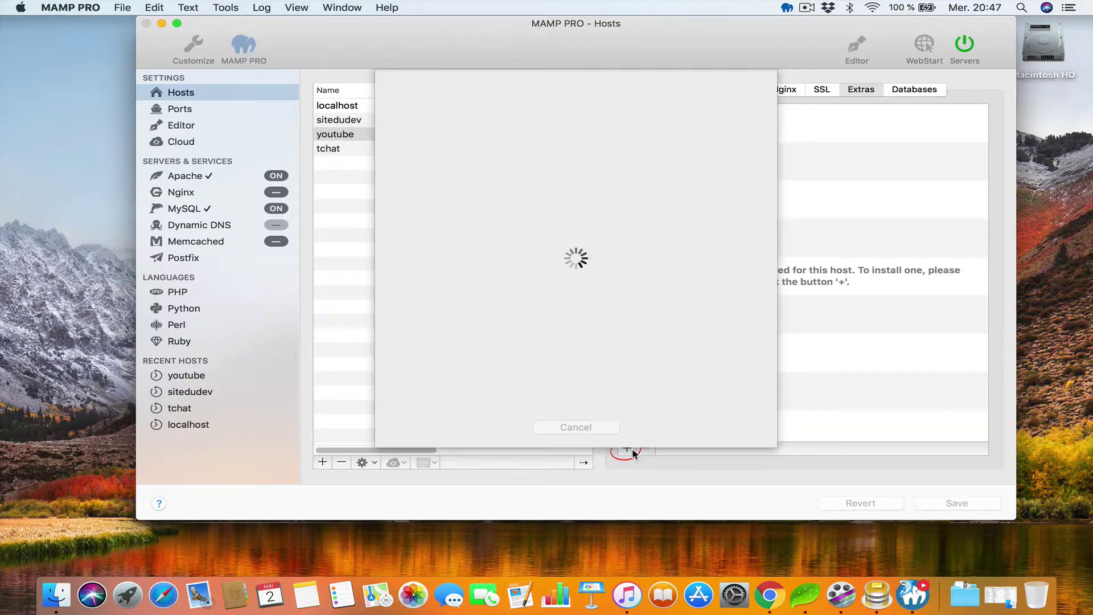
{"action": "scroll", "coordinate": [521, 264], "scroll_direction": "down", "scroll_amount": 5}
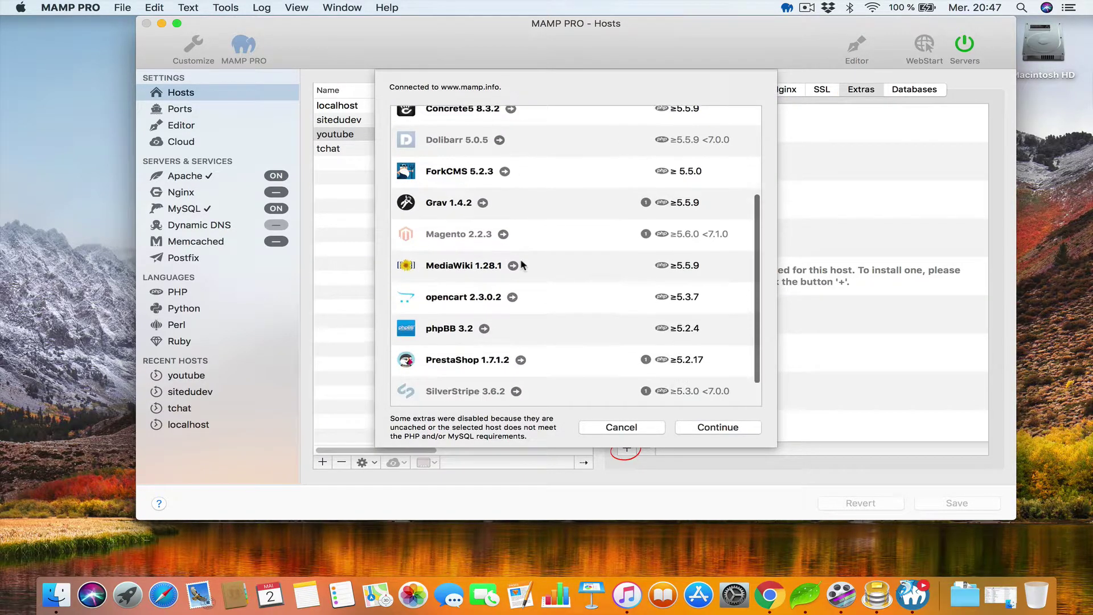
{"action": "scroll", "coordinate": [520, 261], "scroll_direction": "up", "scroll_amount": 5}
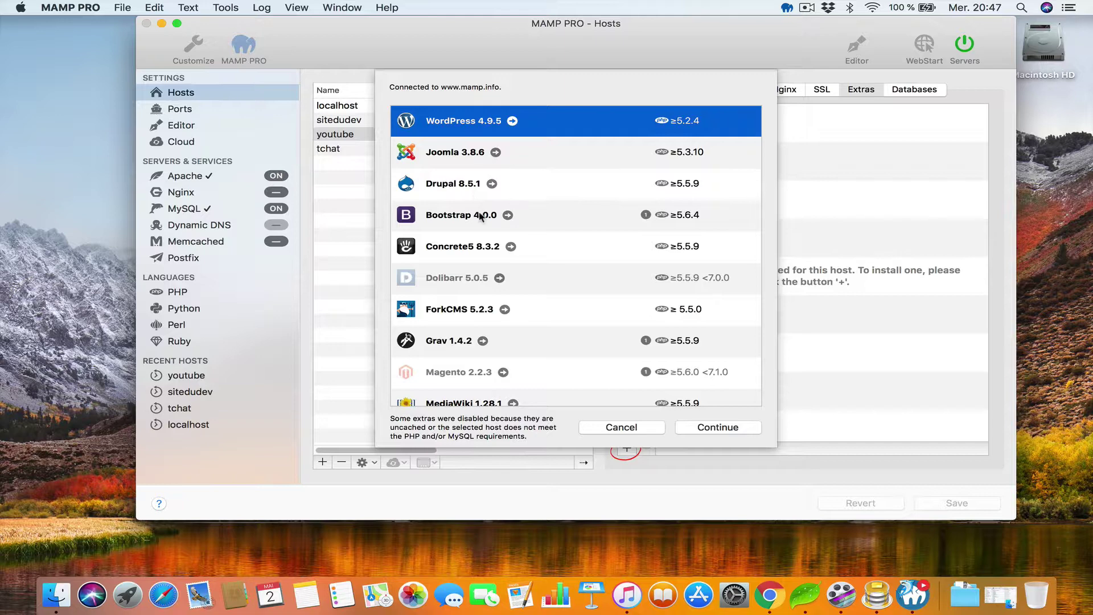
{"action": "left_click", "coordinate": [481, 217]}
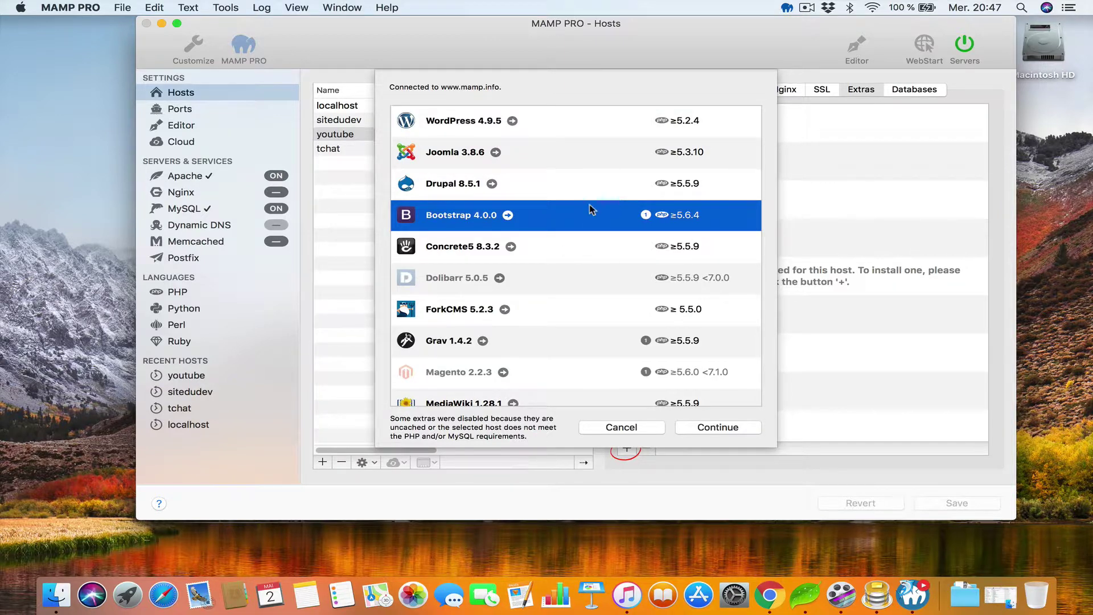
{"action": "left_click", "coordinate": [601, 256]}
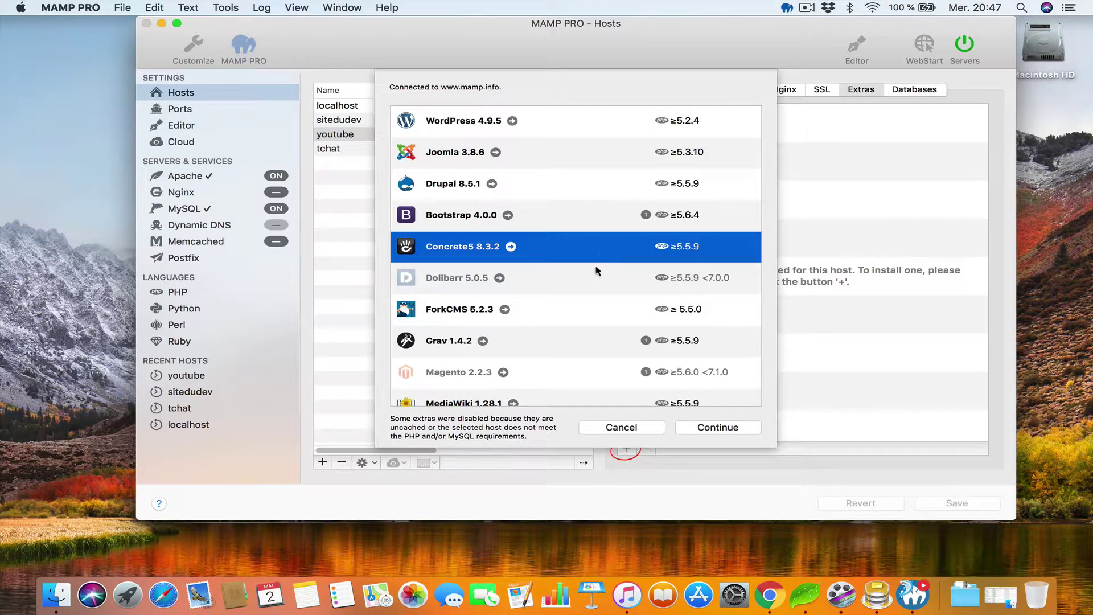
{"action": "scroll", "coordinate": [578, 325], "scroll_direction": "down", "scroll_amount": 5}
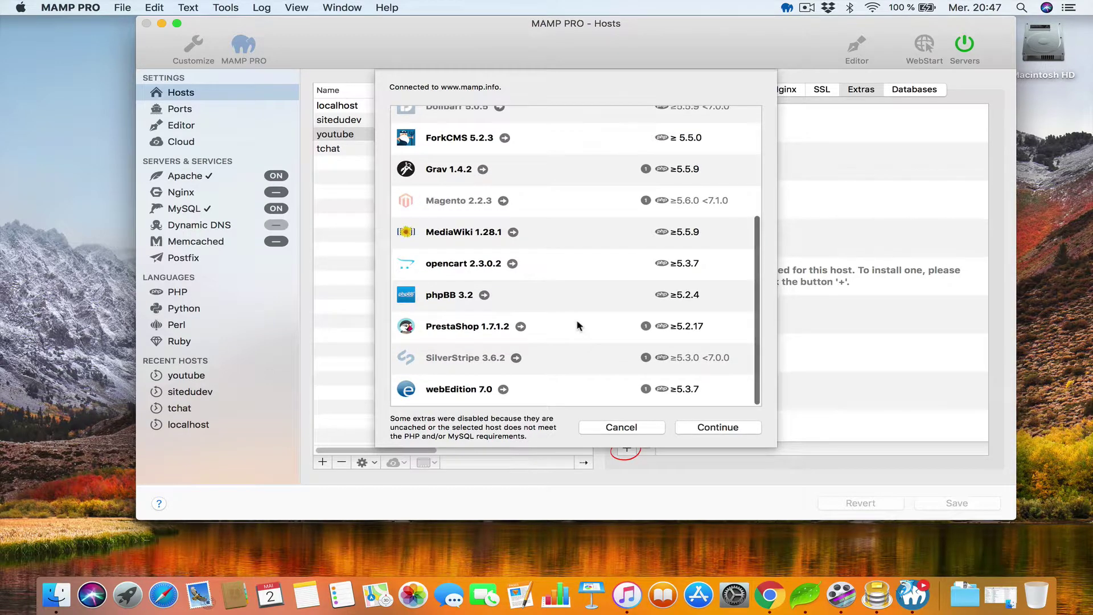
{"action": "left_click", "coordinate": [616, 427]}
Step: Map the youtube database with all its tables to the youtube host
{"action": "left_click", "coordinate": [913, 90]}
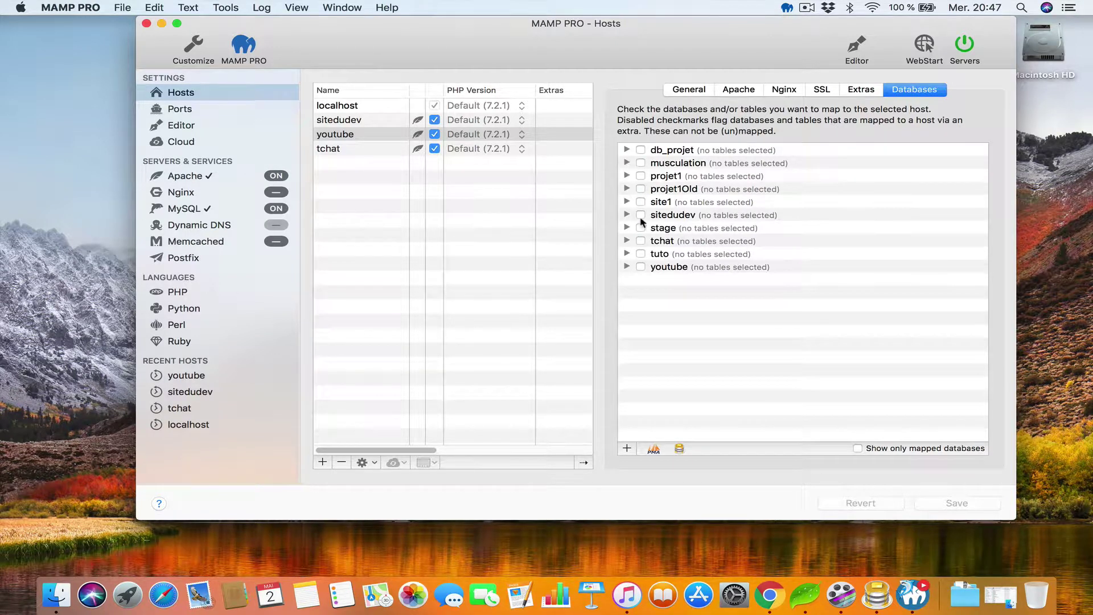
{"action": "left_click", "coordinate": [641, 267]}
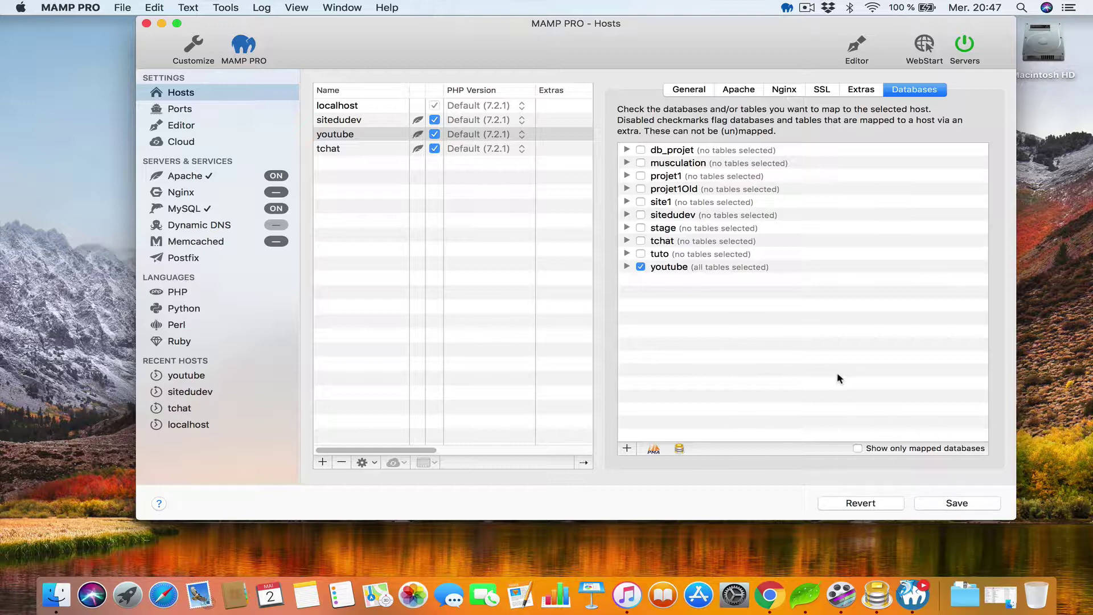
Step: Open Sequel Pro from the host's database settings and select the youtube database
{"action": "left_click", "coordinate": [679, 448]}
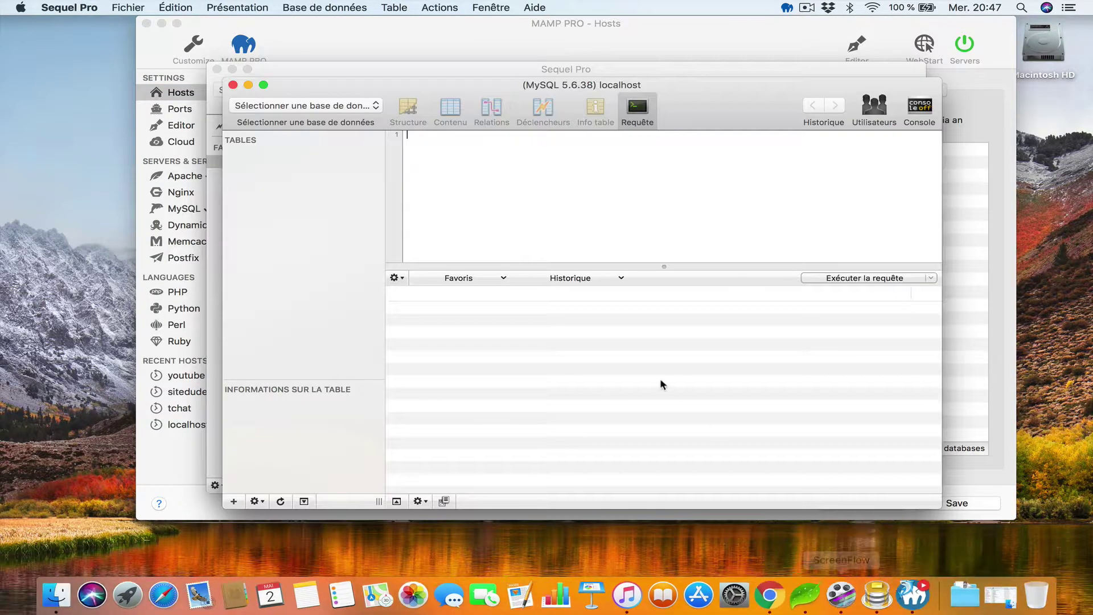
{"action": "left_click", "coordinate": [330, 107]}
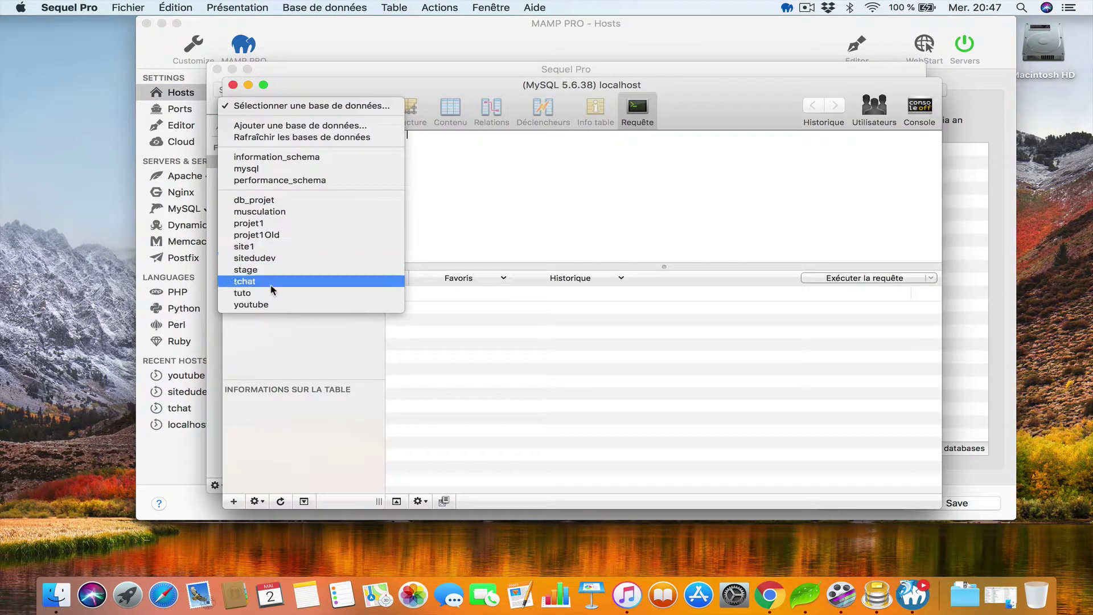
{"action": "left_click", "coordinate": [281, 305]}
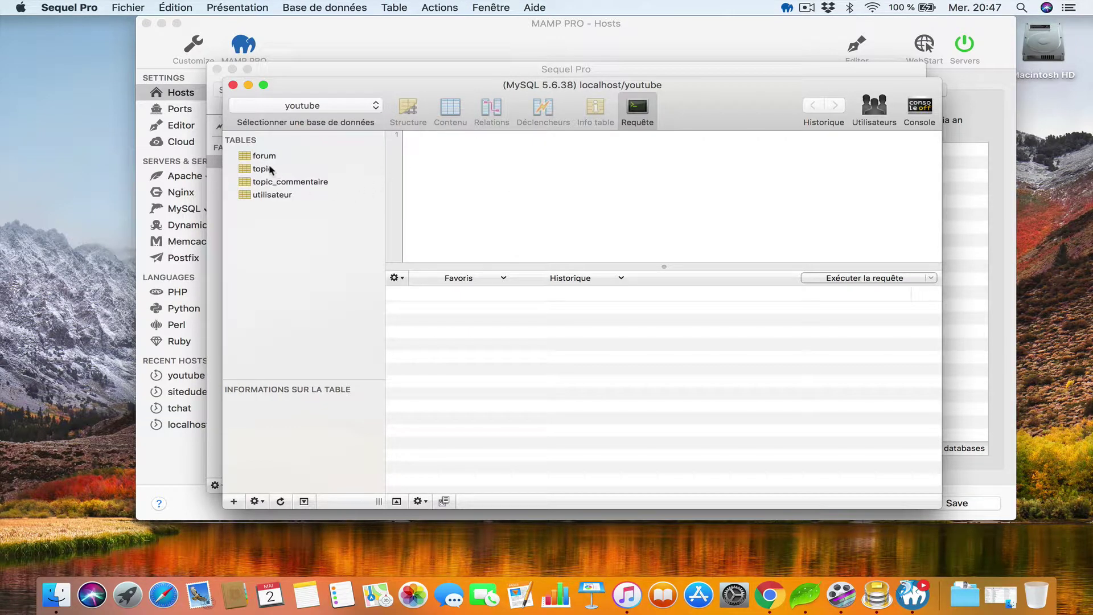
Step: Examine the structure of the utilisateur and topic_commentaire tables and the rows of topic_commentaire, and close the Sequel Pro windows
{"action": "left_click", "coordinate": [268, 161]}
{"action": "left_click", "coordinate": [272, 195]}
{"action": "left_click", "coordinate": [409, 112]}
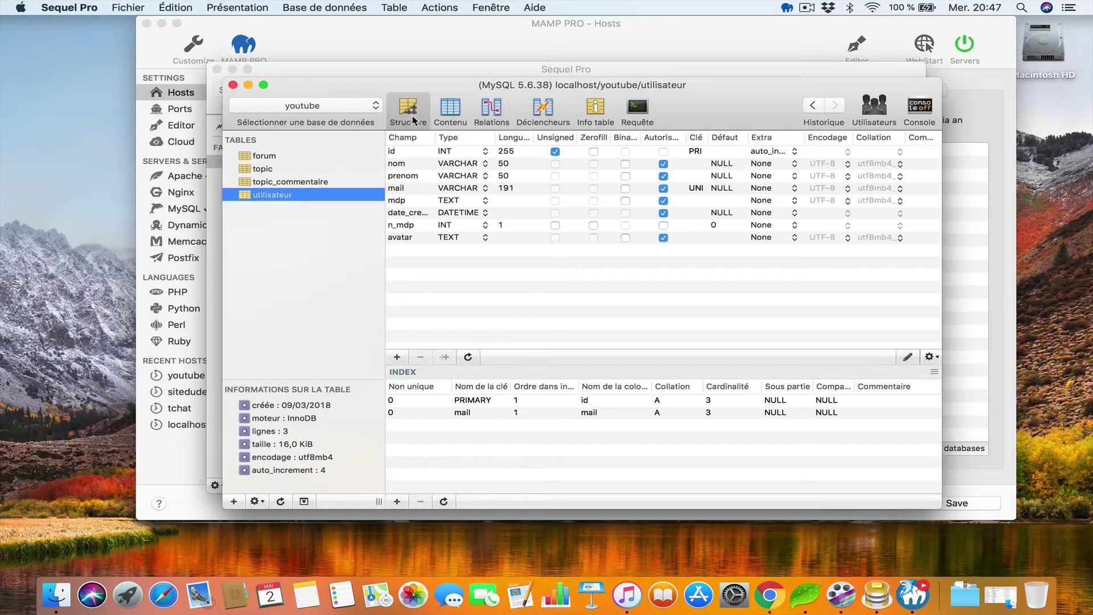
{"action": "left_click", "coordinate": [290, 182]}
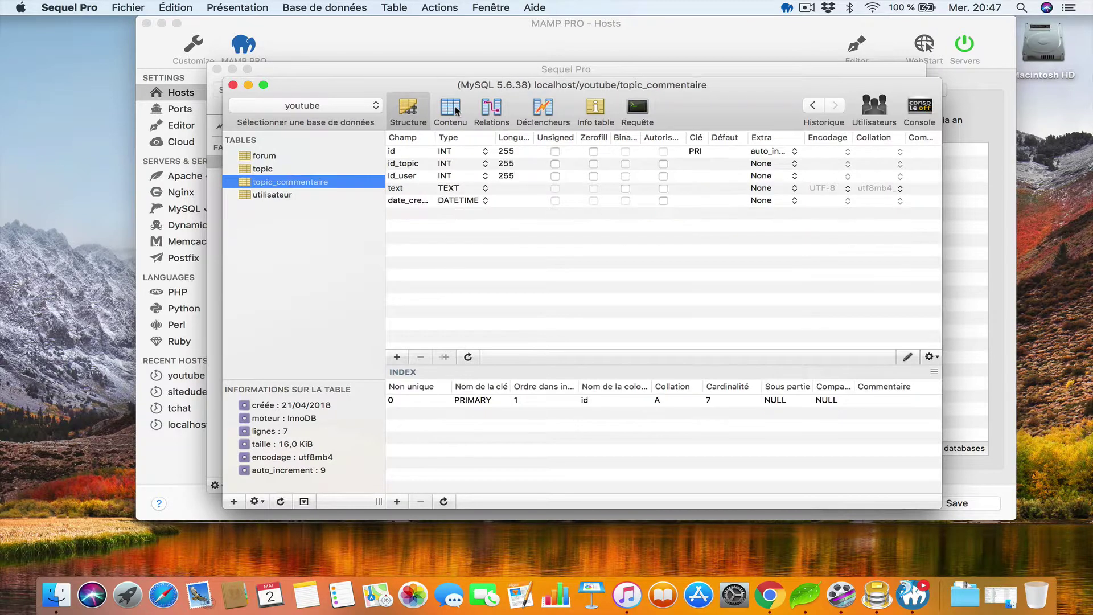
{"action": "left_click", "coordinate": [453, 111]}
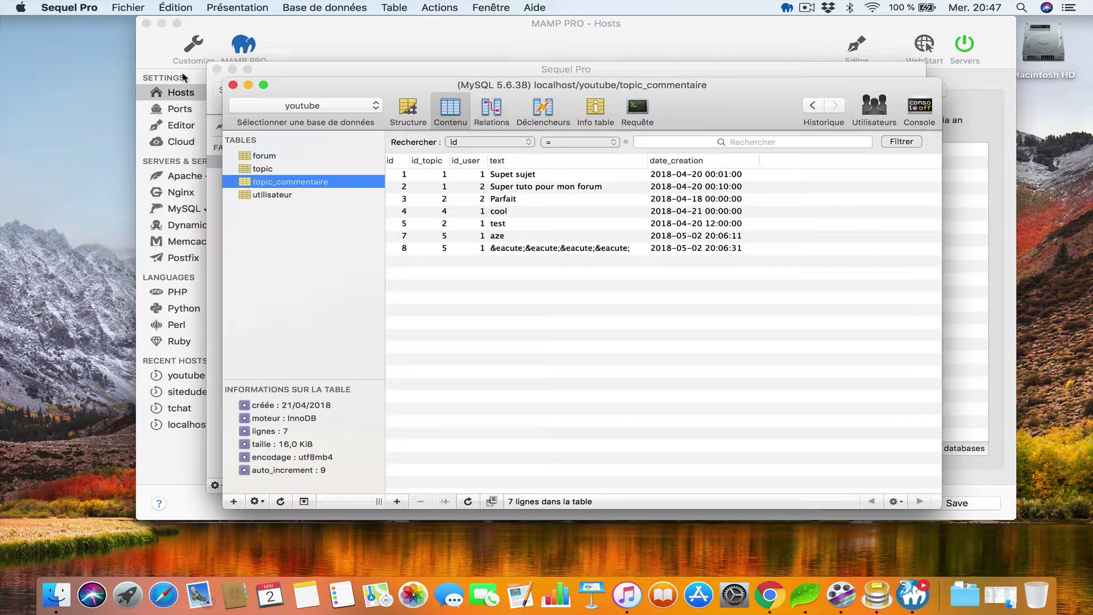
{"action": "left_click", "coordinate": [233, 85]}
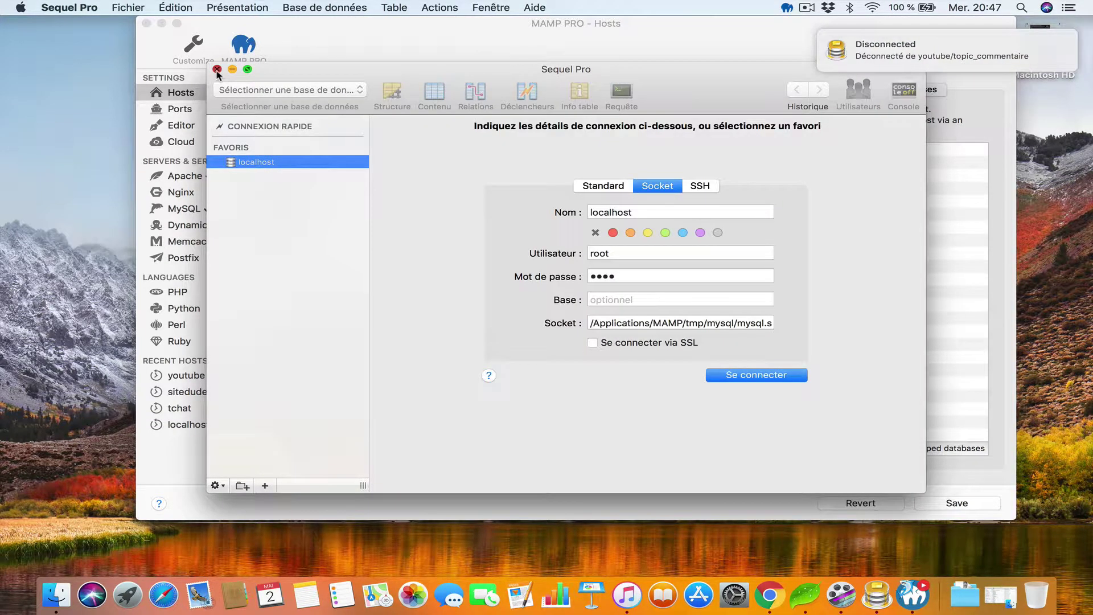
{"action": "left_click", "coordinate": [217, 69]}
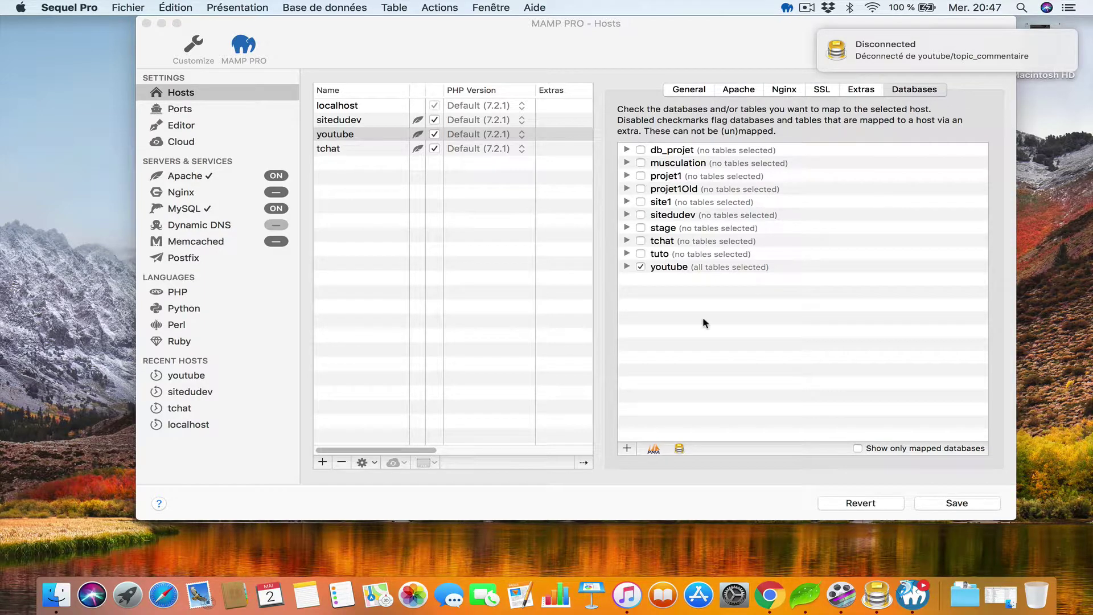
Step: Open phpMyAdmin in the browser from the youtube host's database settings
{"action": "left_click", "coordinate": [653, 448]}
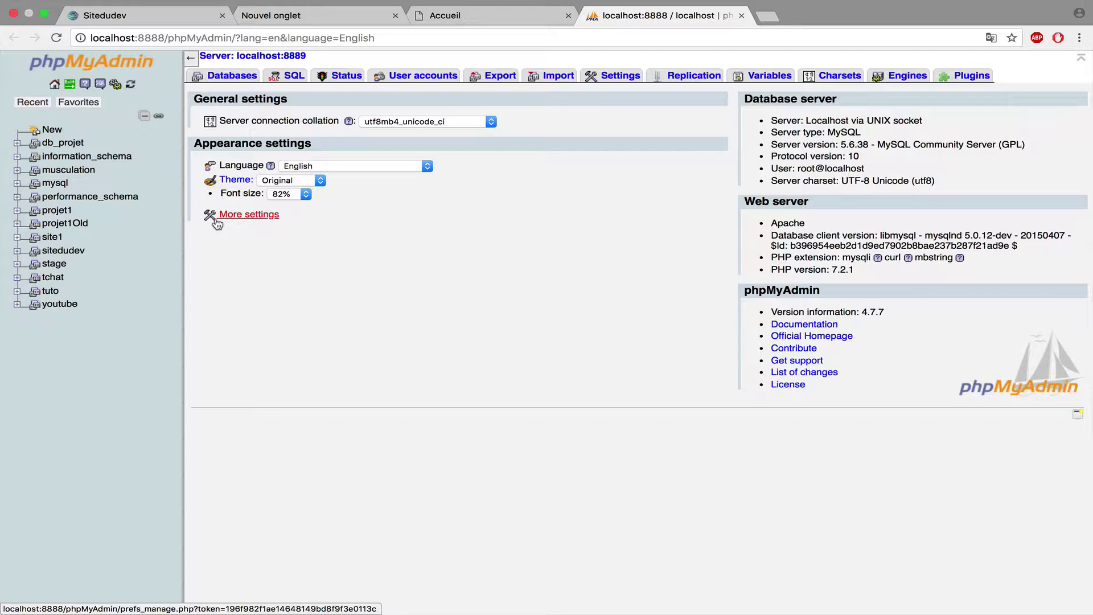
Step: Set the phpMyAdmin theme to pmahomme and the interface language to Français - French
{"action": "left_click", "coordinate": [282, 181]}
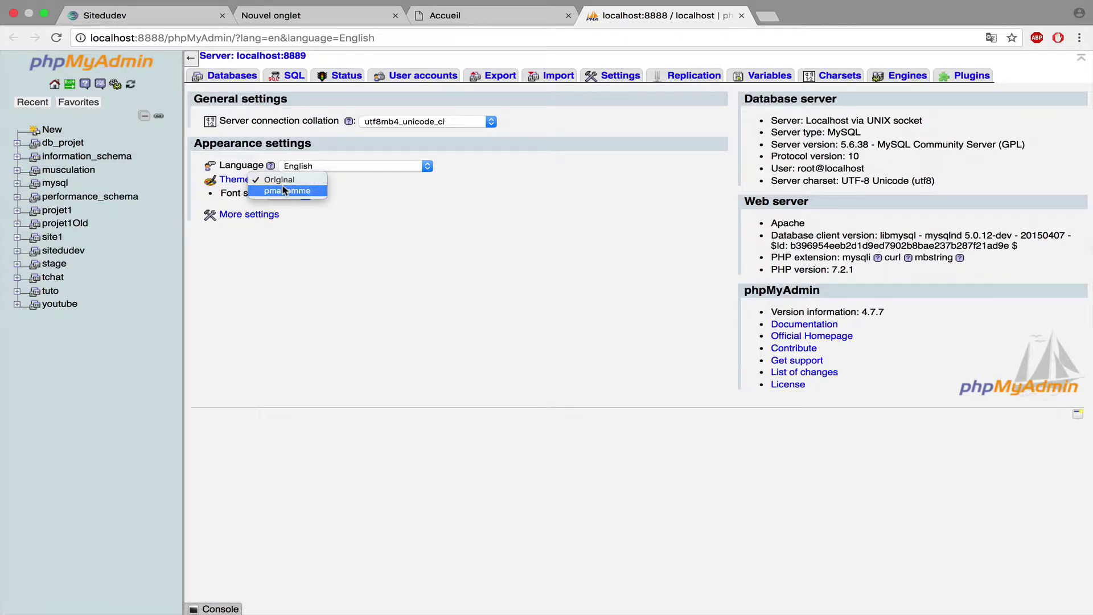
{"action": "left_click", "coordinate": [284, 189]}
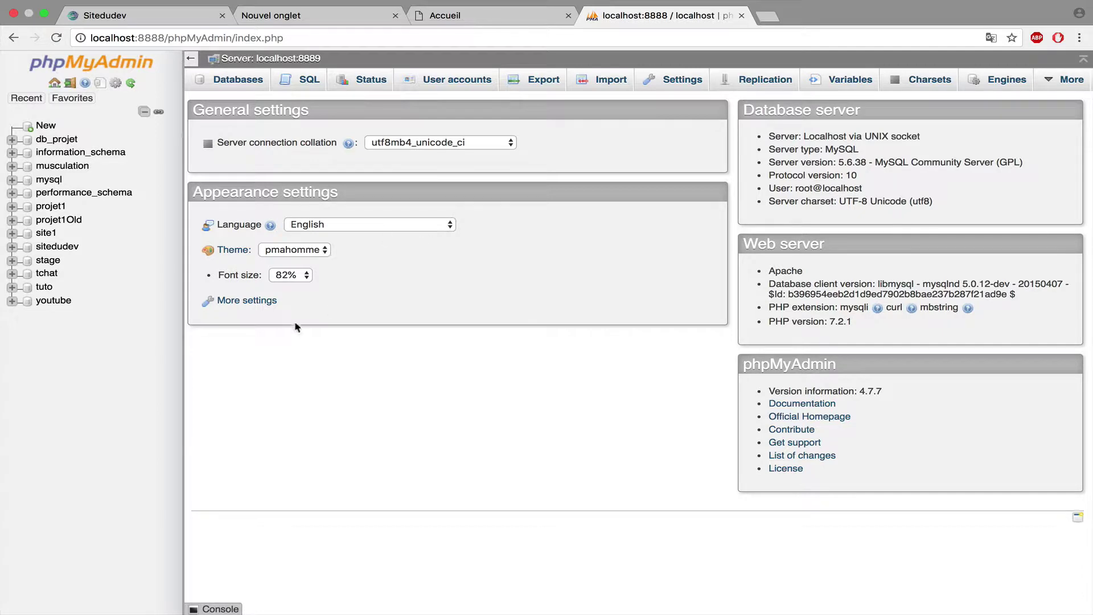
{"action": "left_click", "coordinate": [342, 224]}
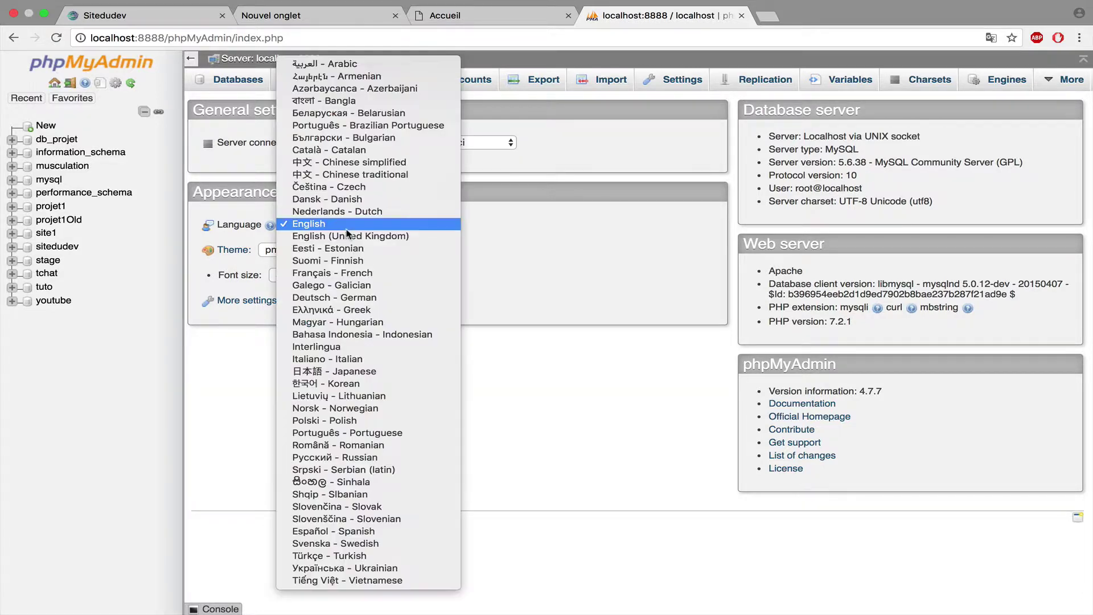
{"action": "left_click", "coordinate": [345, 273]}
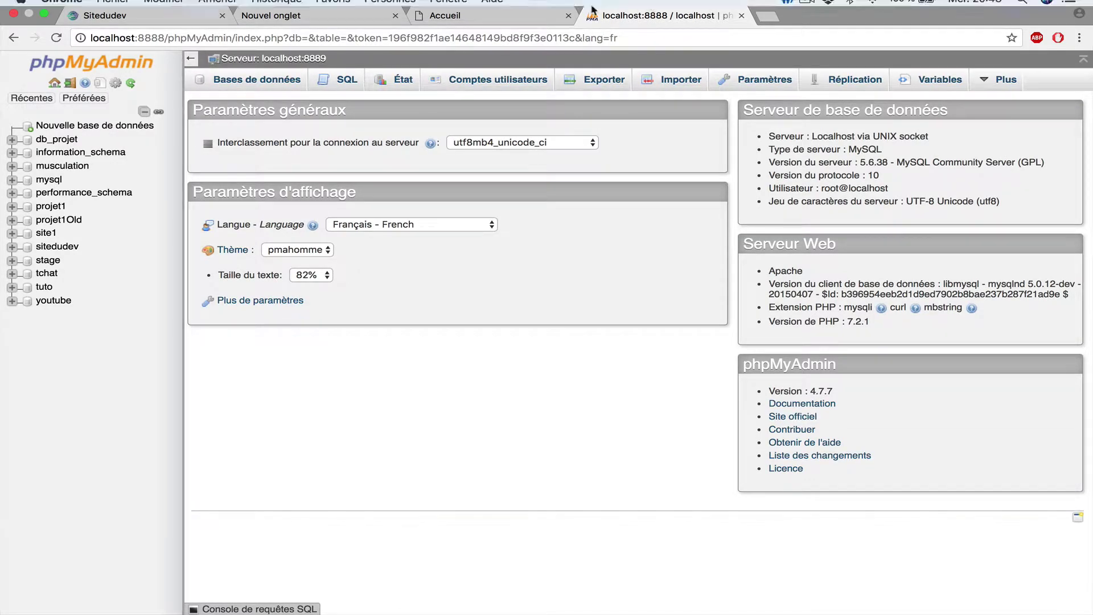
Step: Switch to MAMP PRO and create a host named projet1 with the Site folder's projet1 subfolder as document root
{"action": "key", "text": "super+Tab"}
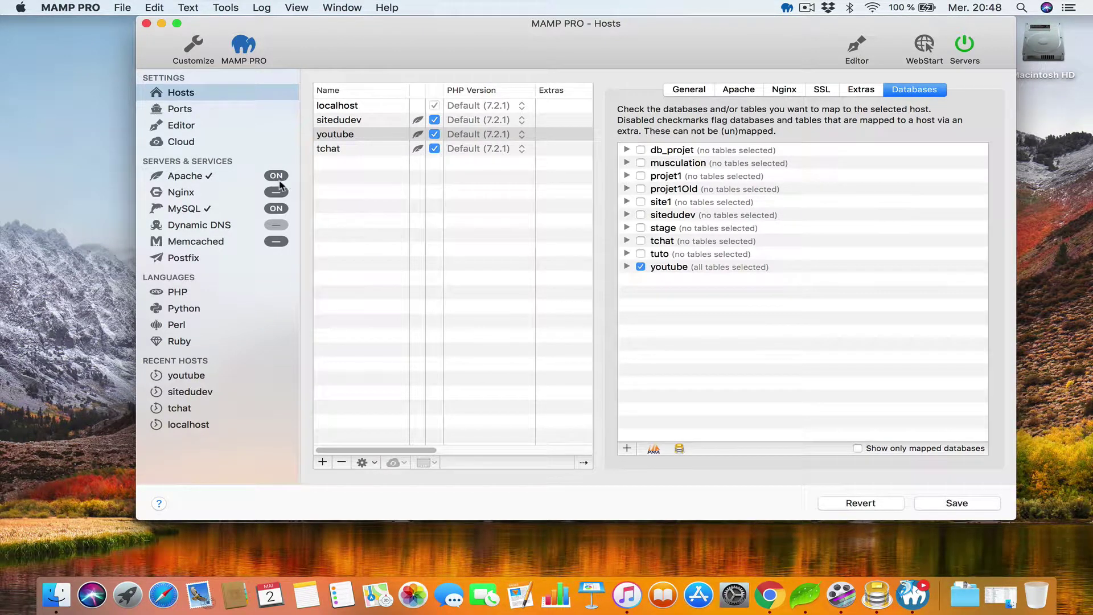
{"action": "left_click", "coordinate": [680, 90]}
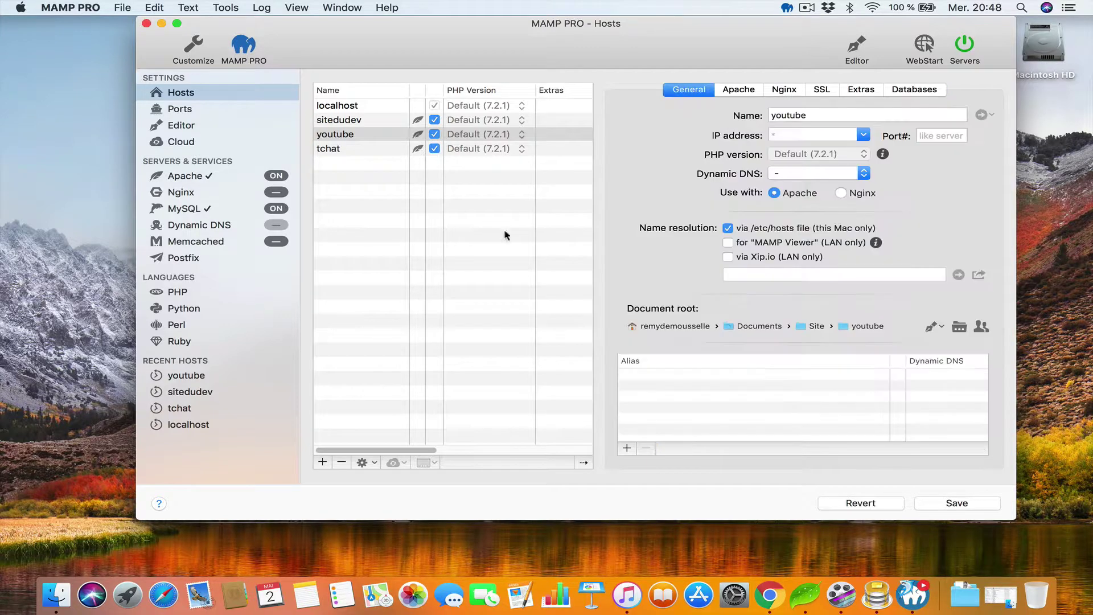
{"action": "left_click", "coordinate": [323, 463]}
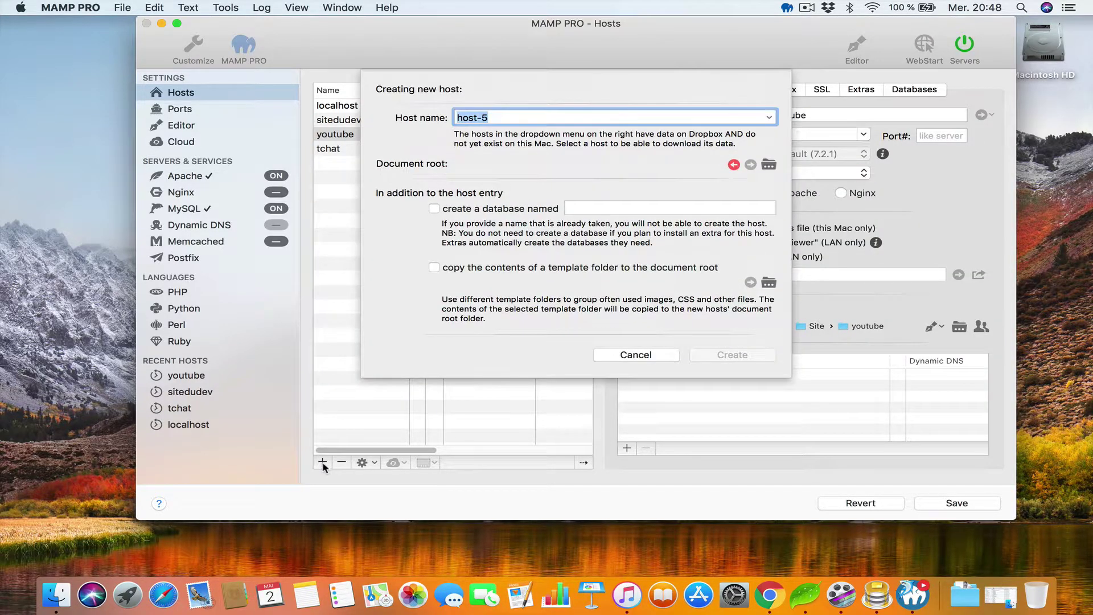
{"action": "type", "text": "projet1"}
{"action": "left_click", "coordinate": [769, 165]}
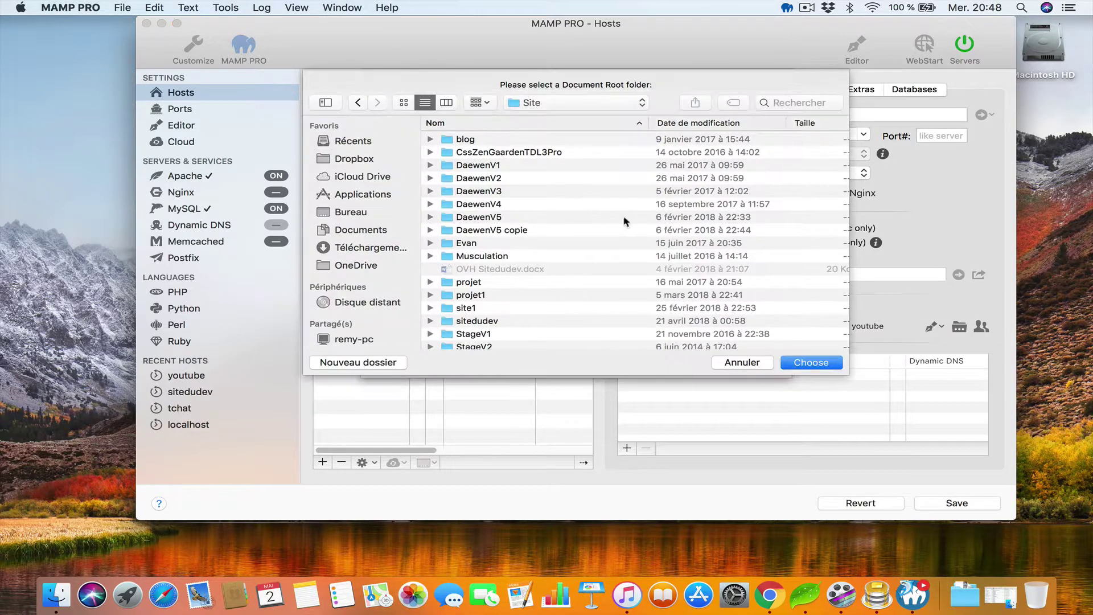
{"action": "scroll", "coordinate": [496, 344], "scroll_direction": "down", "scroll_amount": 3}
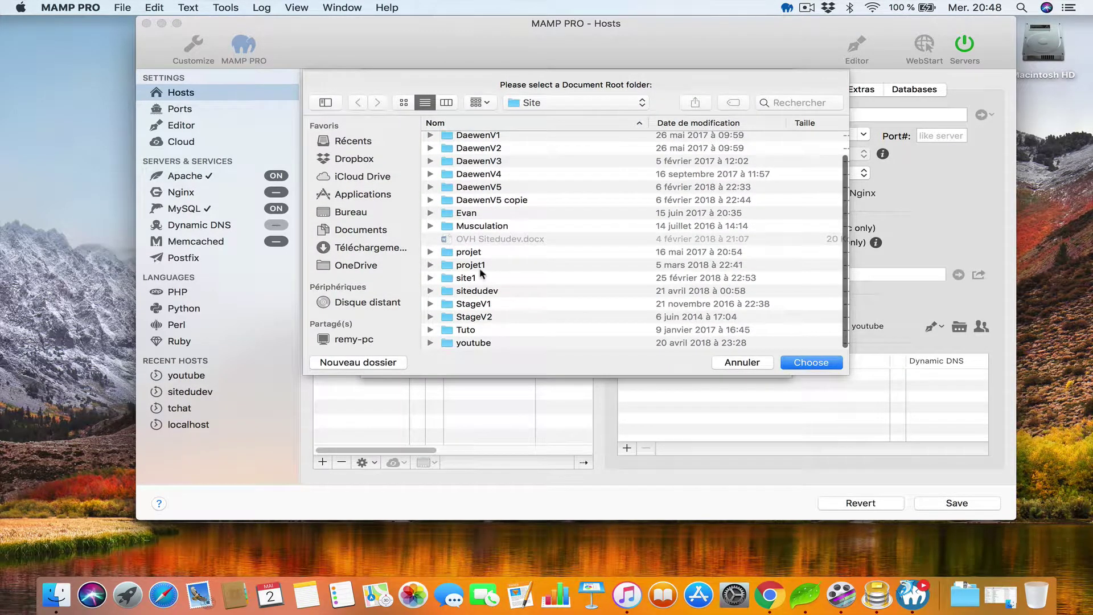
{"action": "left_click", "coordinate": [481, 271]}
{"action": "key", "text": "Return"}
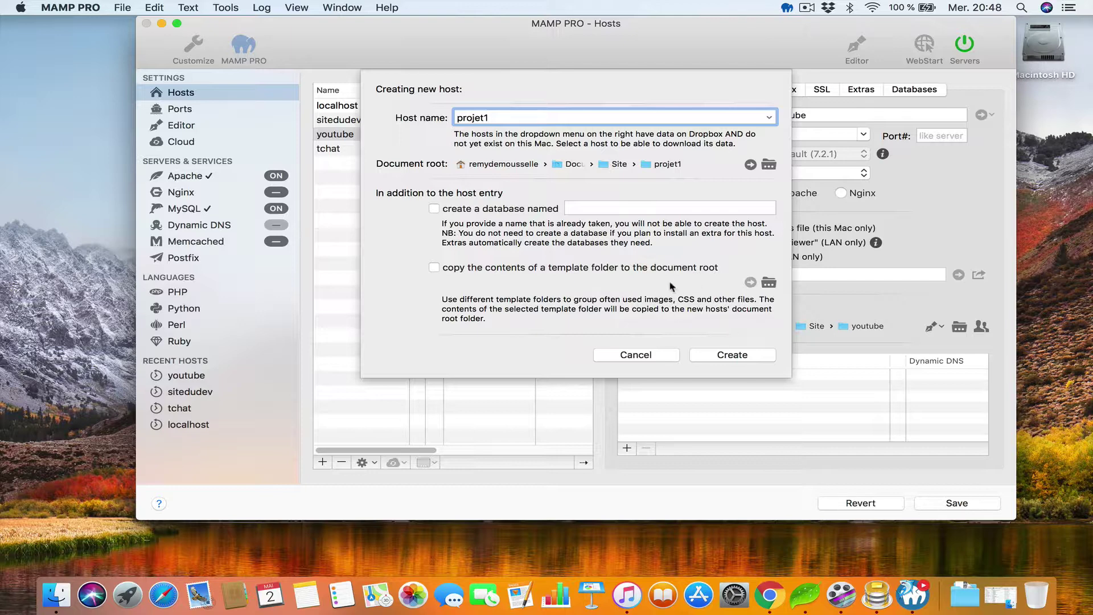
{"action": "left_click", "coordinate": [715, 355]}
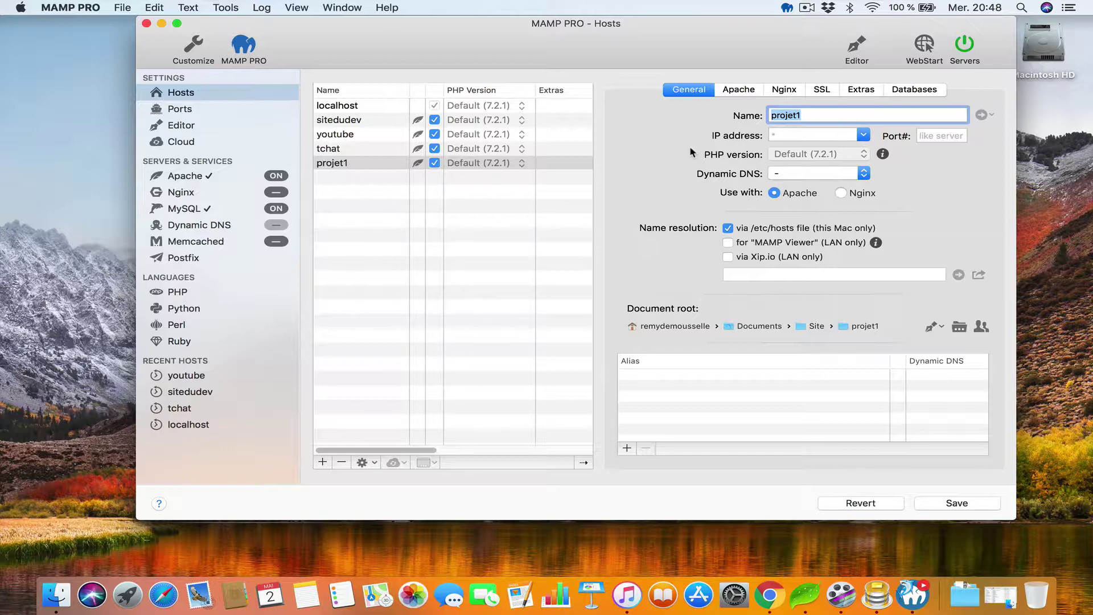
Step: Save the projet1 host, restarting the servers, and open its site in the browser
{"action": "left_click", "coordinate": [957, 504]}
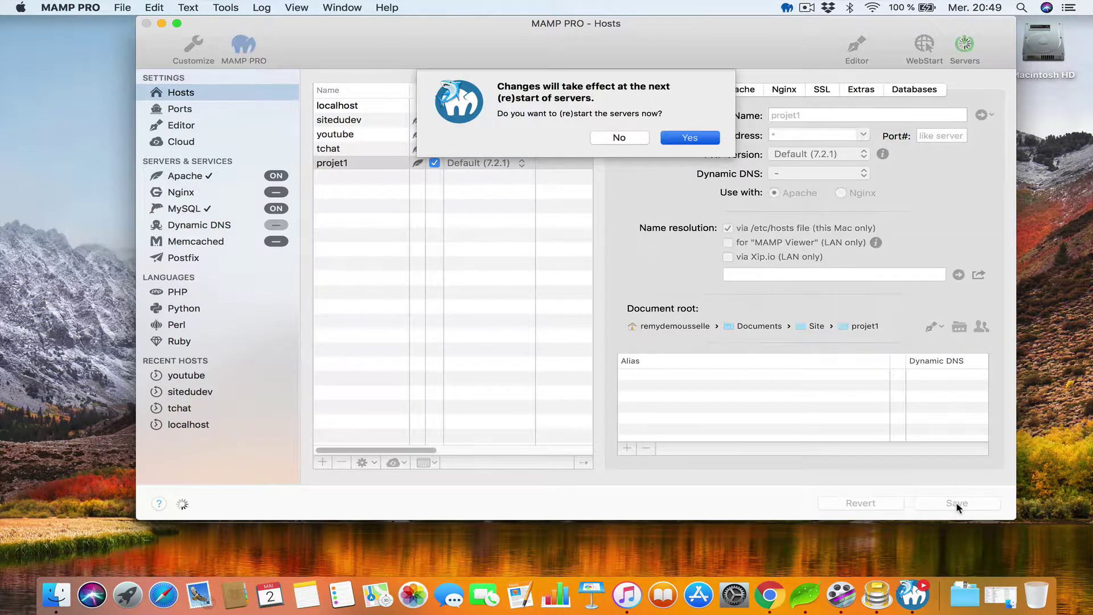
{"action": "key", "text": "Return"}
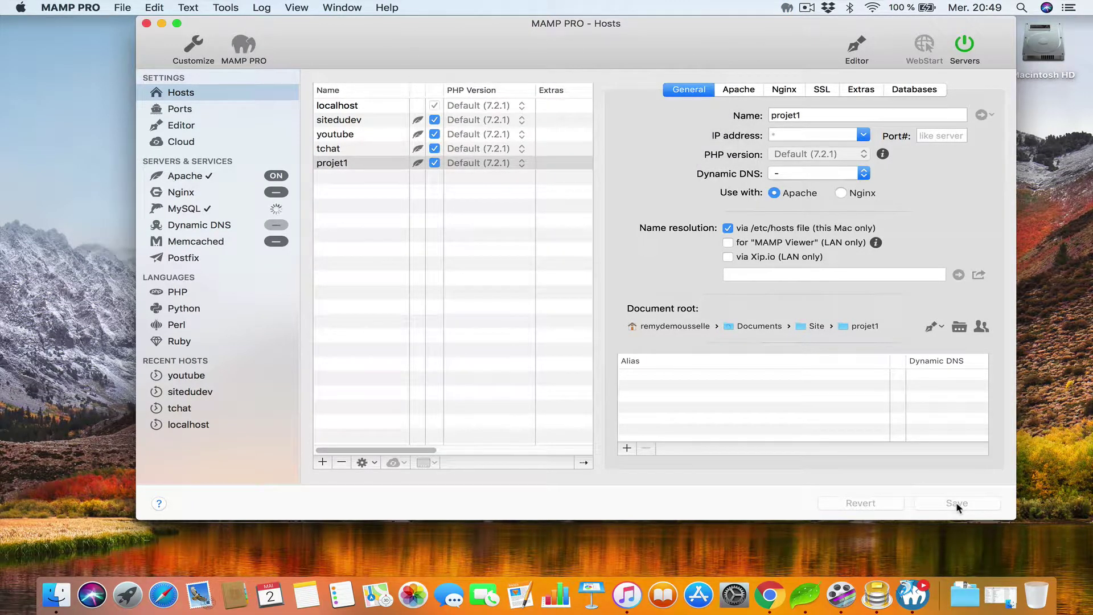
{"action": "left_click", "coordinate": [981, 117]}
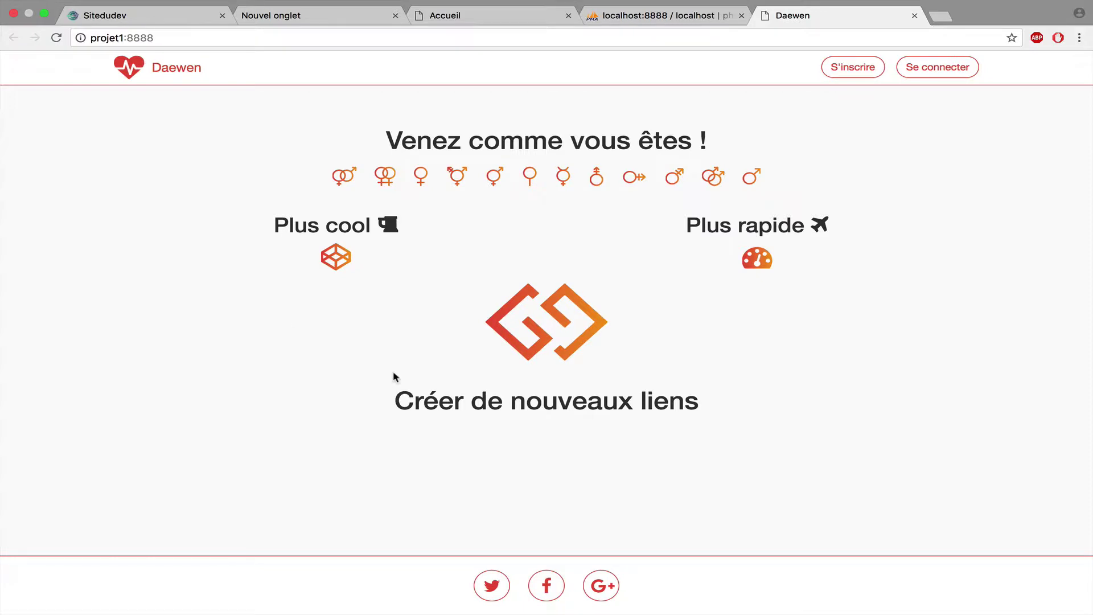
Step: Look at the S'inscrire and Se connecter forms of the projet1 site and try the Se souvenir switch
{"action": "left_click", "coordinate": [853, 69]}
{"action": "left_click", "coordinate": [845, 151]}
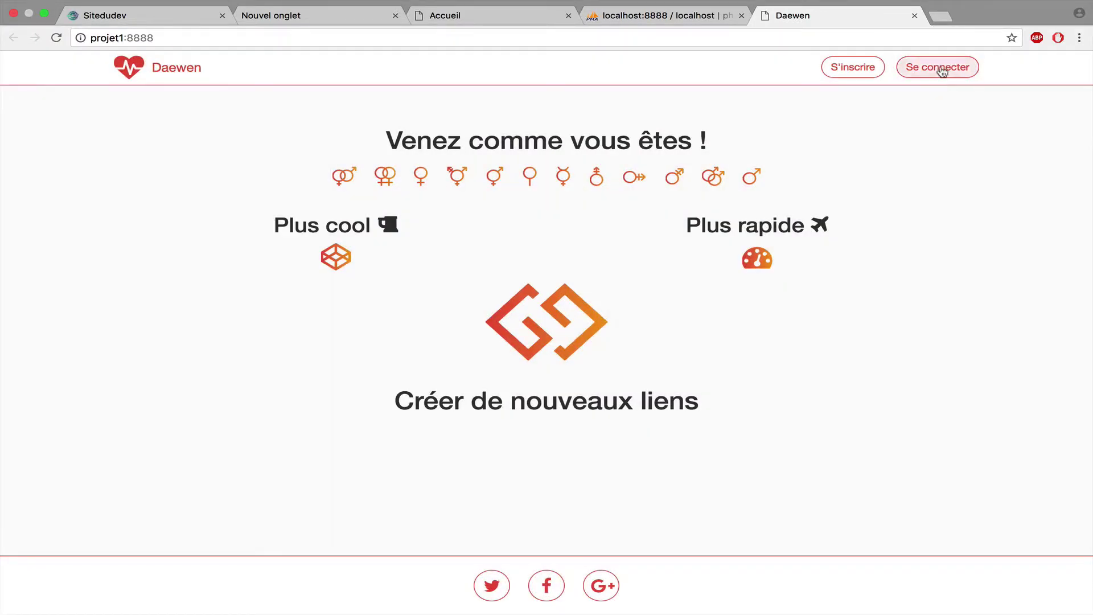
{"action": "left_click", "coordinate": [940, 67]}
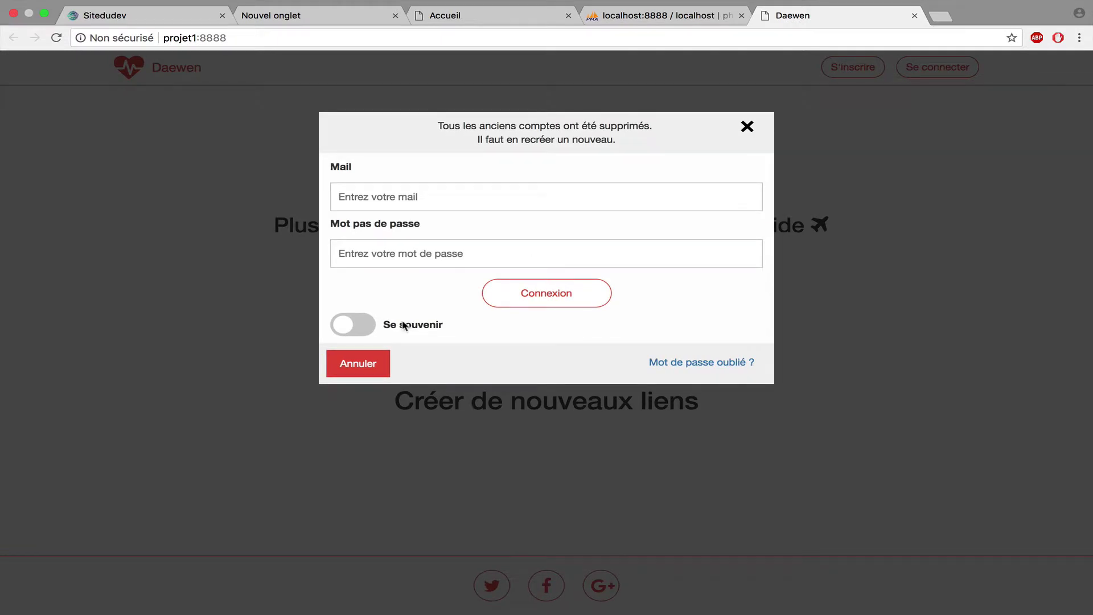
{"action": "left_click", "coordinate": [372, 334]}
{"action": "left_click", "coordinate": [372, 334]}
Step: Switch back to MAMP PRO, examine the Apache server's module list and view its apache_error.log file
{"action": "key", "text": "ctrl+Left"}
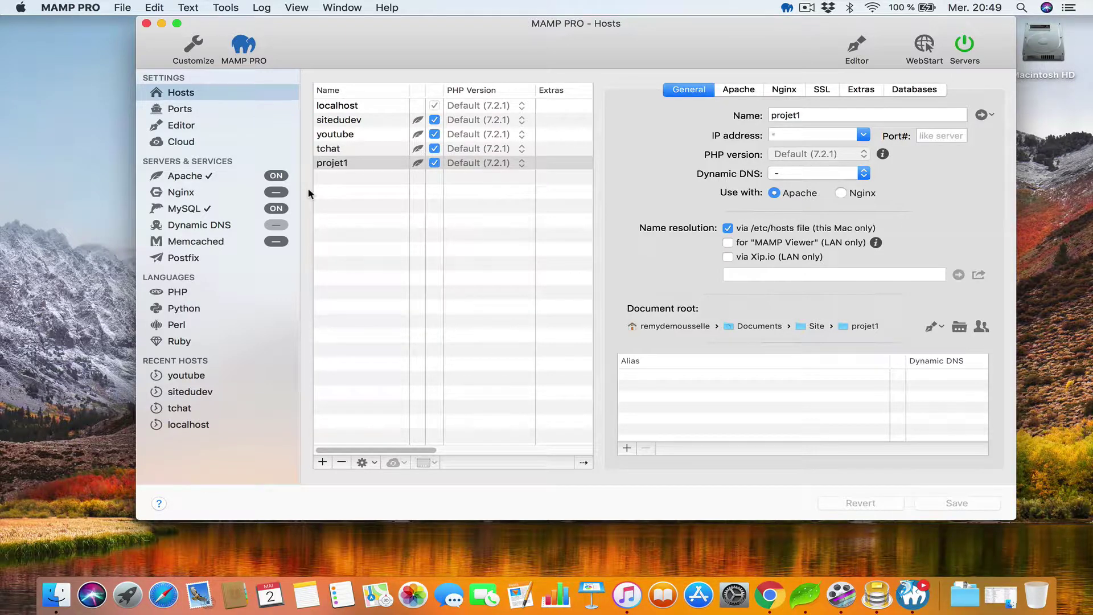
{"action": "left_click", "coordinate": [212, 176]}
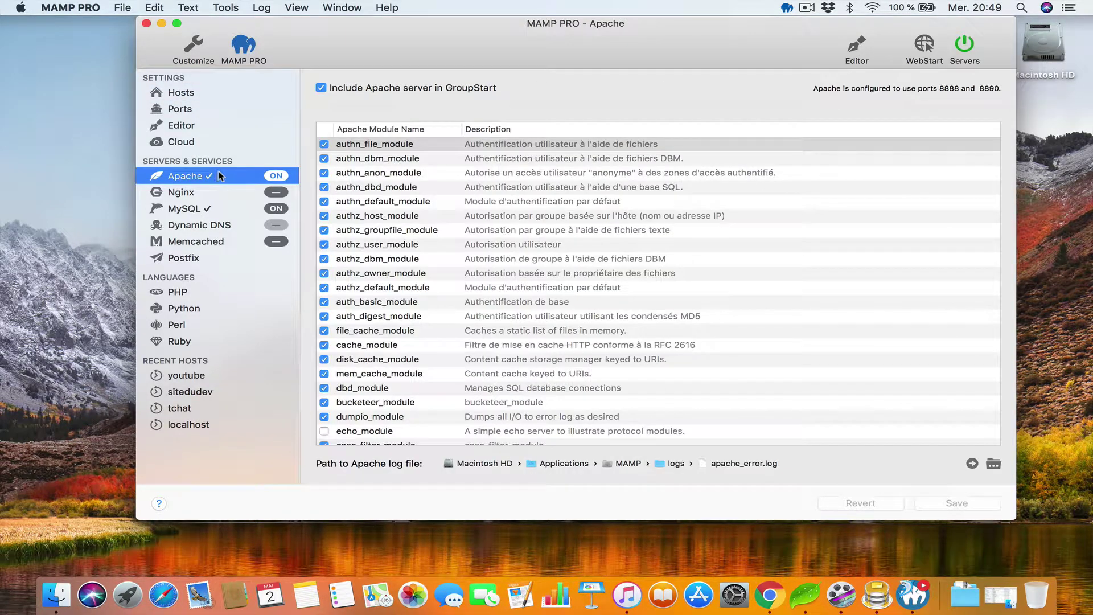
{"action": "scroll", "coordinate": [368, 386], "scroll_direction": "down", "scroll_amount": 10}
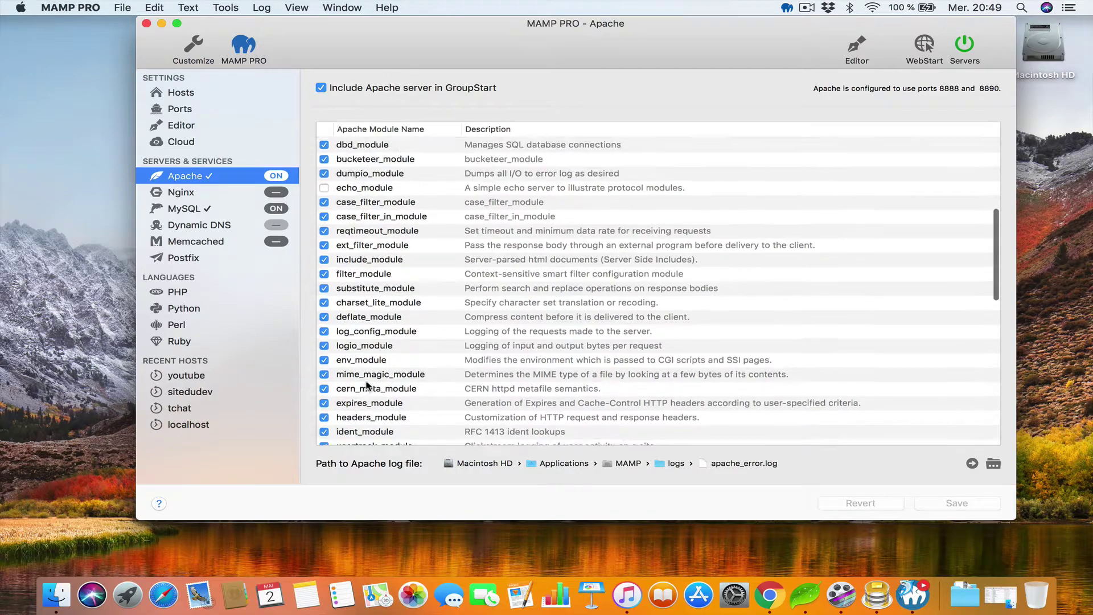
{"action": "scroll", "coordinate": [368, 385], "scroll_direction": "down", "scroll_amount": 15}
{"action": "scroll", "coordinate": [367, 385], "scroll_direction": "up", "scroll_amount": 20}
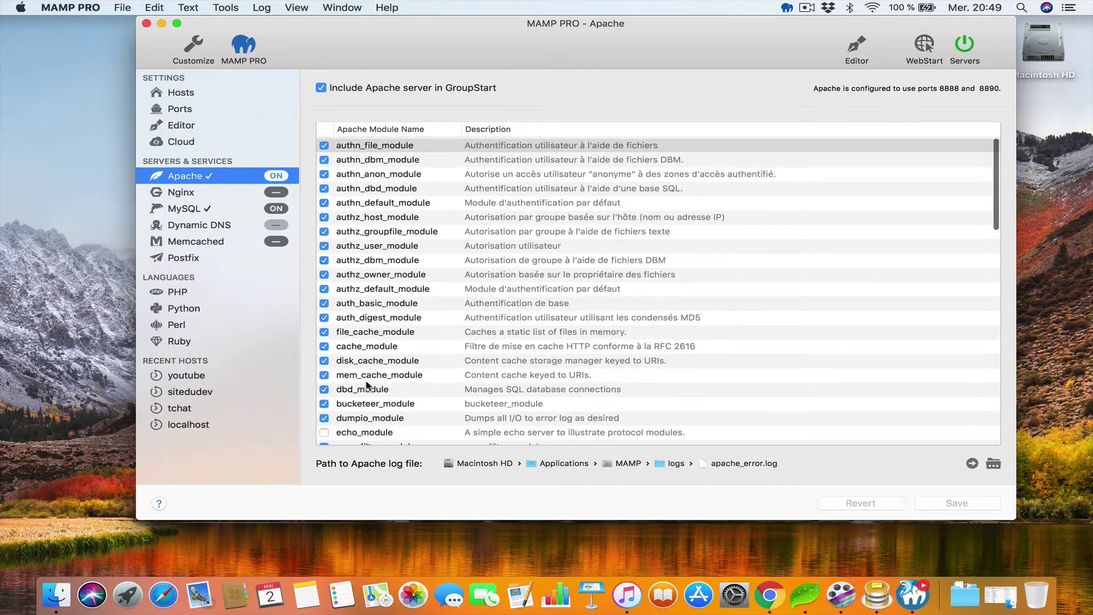
{"action": "scroll", "coordinate": [367, 386], "scroll_direction": "down", "scroll_amount": 6}
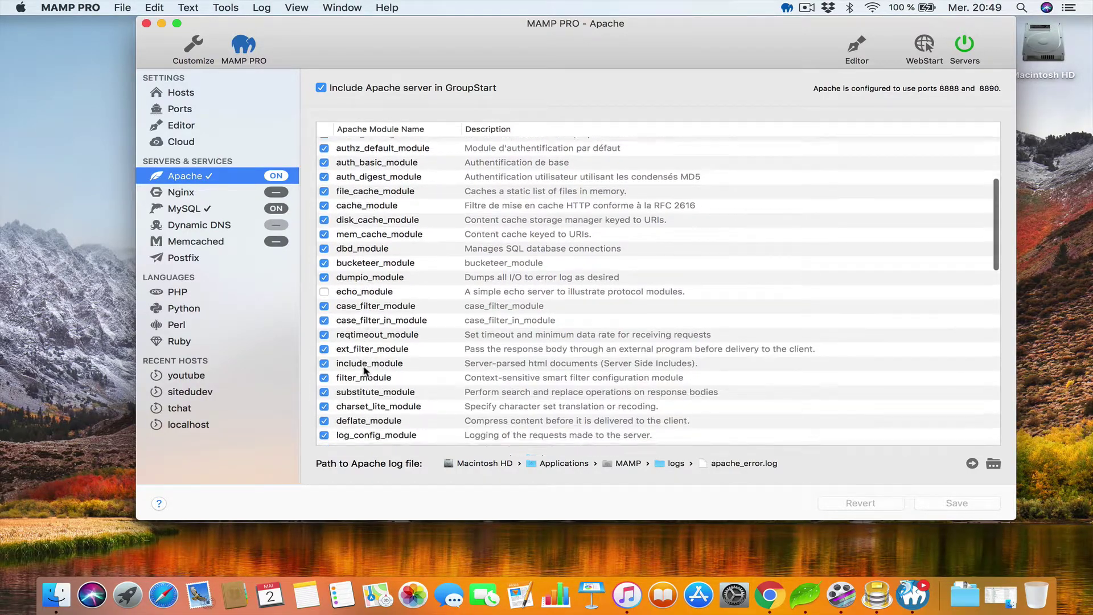
{"action": "scroll", "coordinate": [367, 288], "scroll_direction": "down", "scroll_amount": 2}
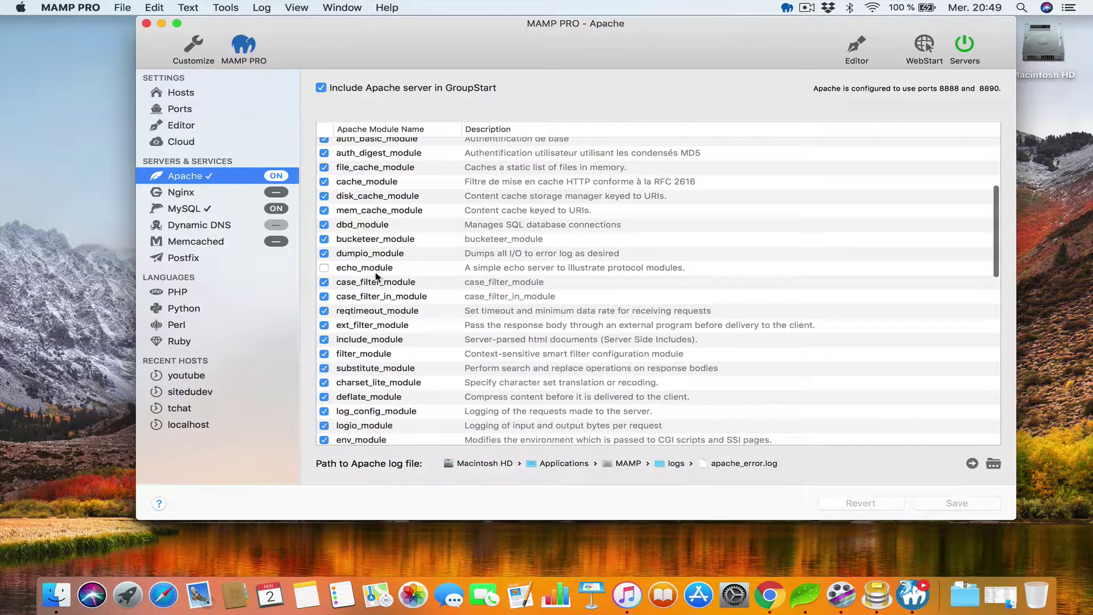
{"action": "scroll", "coordinate": [378, 290], "scroll_direction": "down", "scroll_amount": 12}
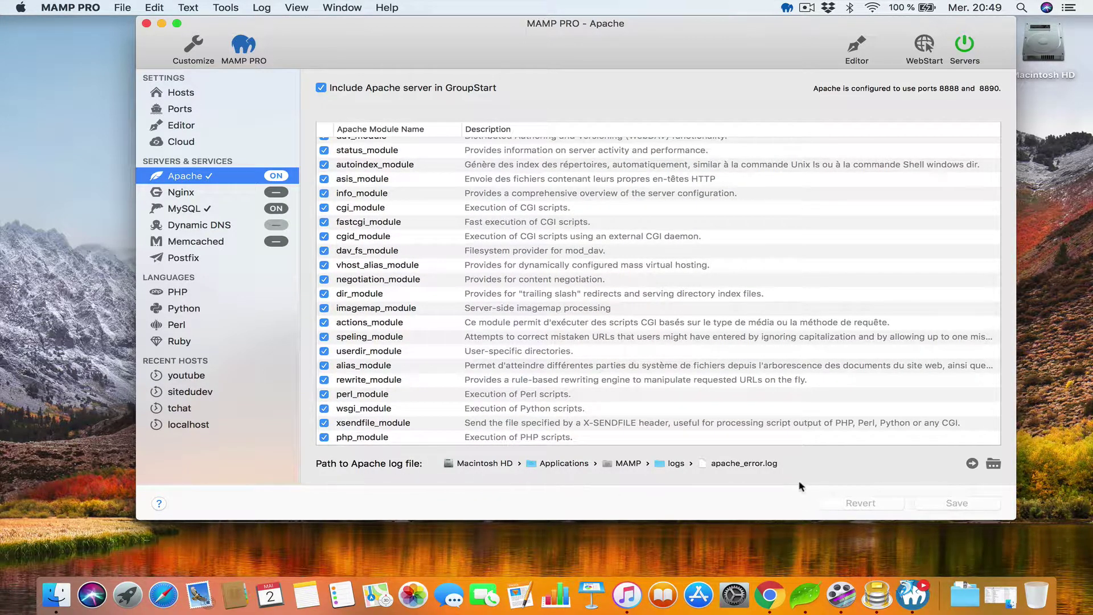
{"action": "left_click", "coordinate": [973, 465]}
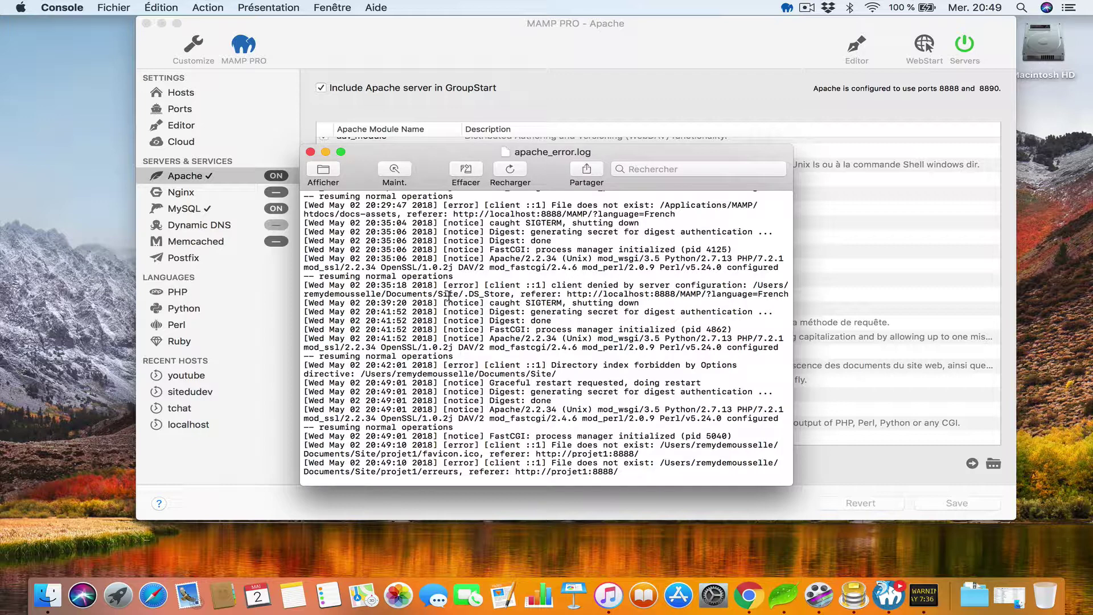
{"action": "left_click", "coordinate": [311, 152]}
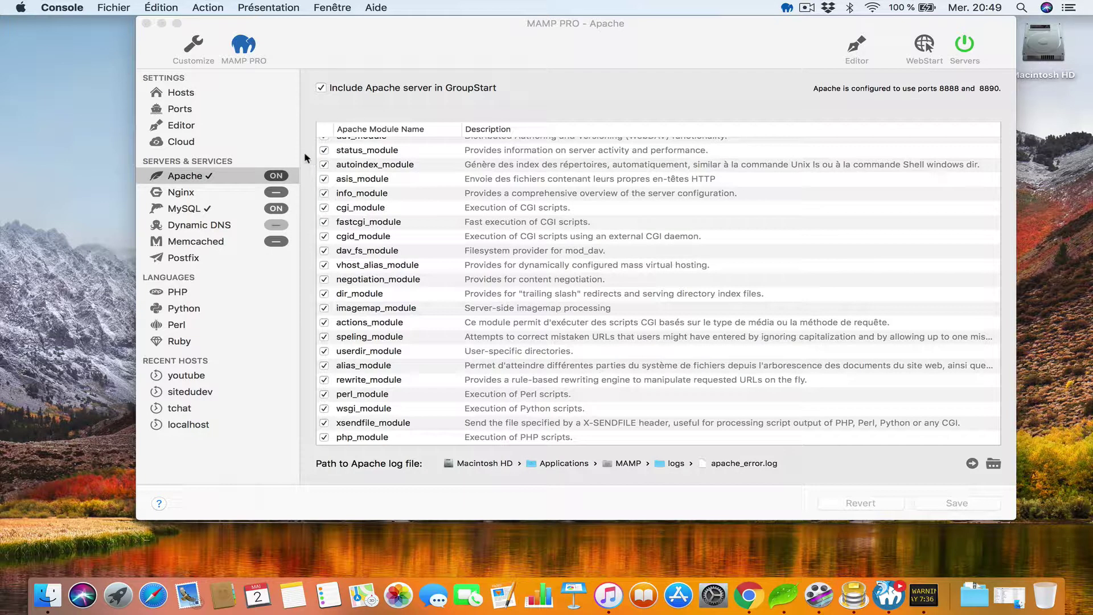
Step: Review the Nginx and MySQL server settings, and view phpMyAdmin from the MySQL settings before closing its browser tab
{"action": "left_click", "coordinate": [208, 199]}
{"action": "left_click", "coordinate": [206, 201]}
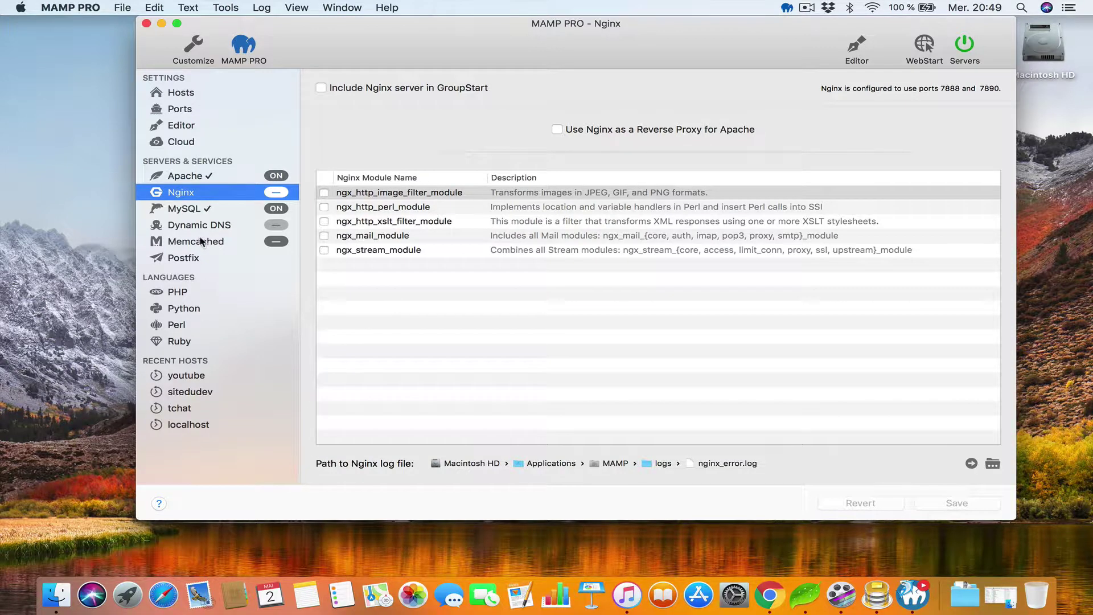
{"action": "left_click", "coordinate": [210, 212]}
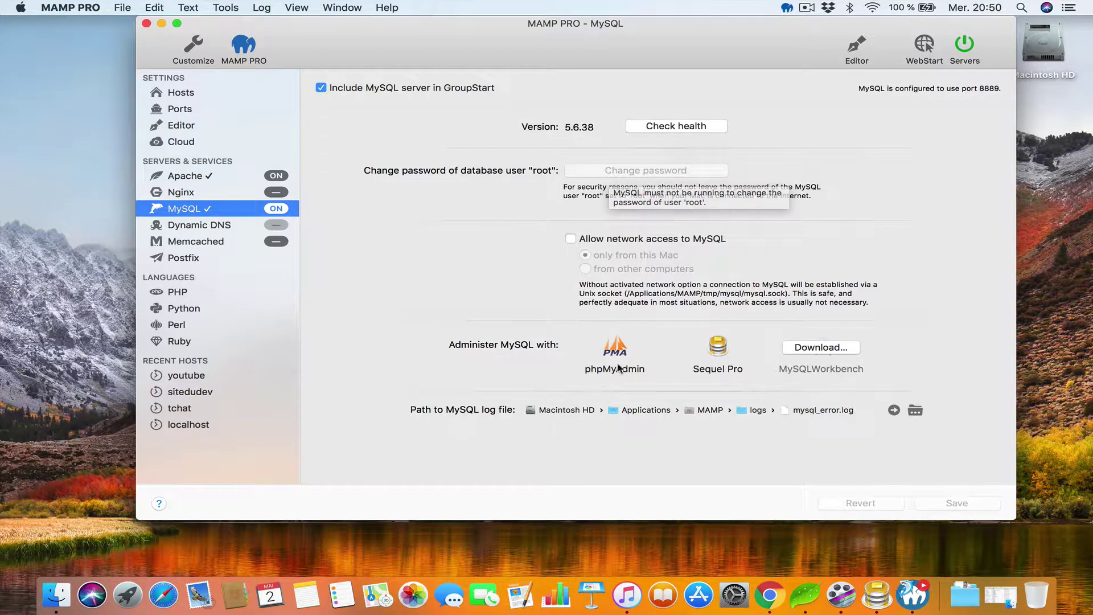
{"action": "left_click", "coordinate": [615, 346]}
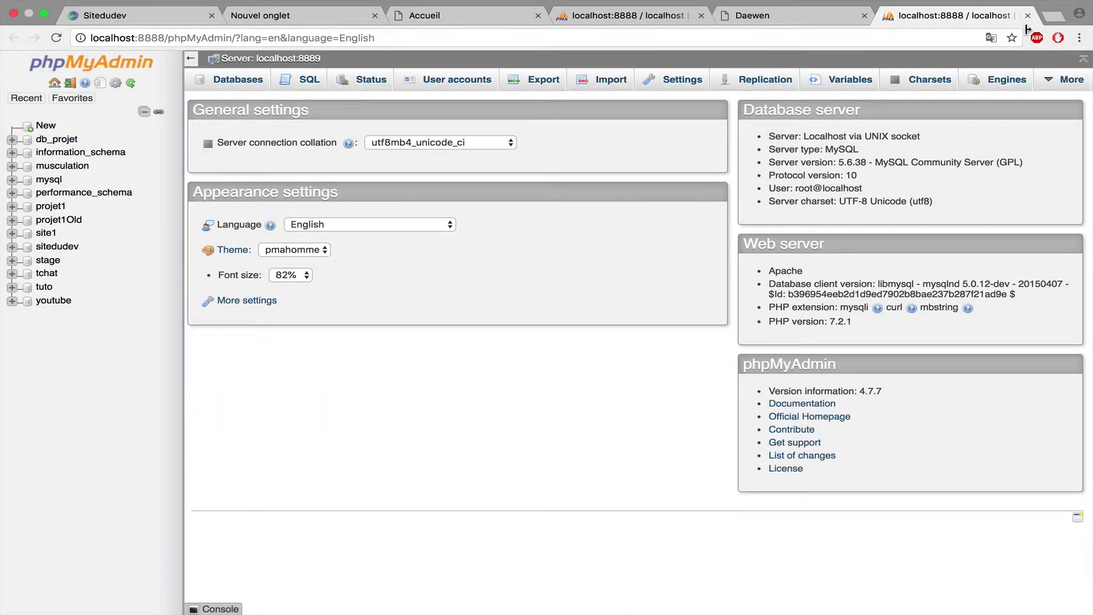
{"action": "left_click", "coordinate": [1028, 15]}
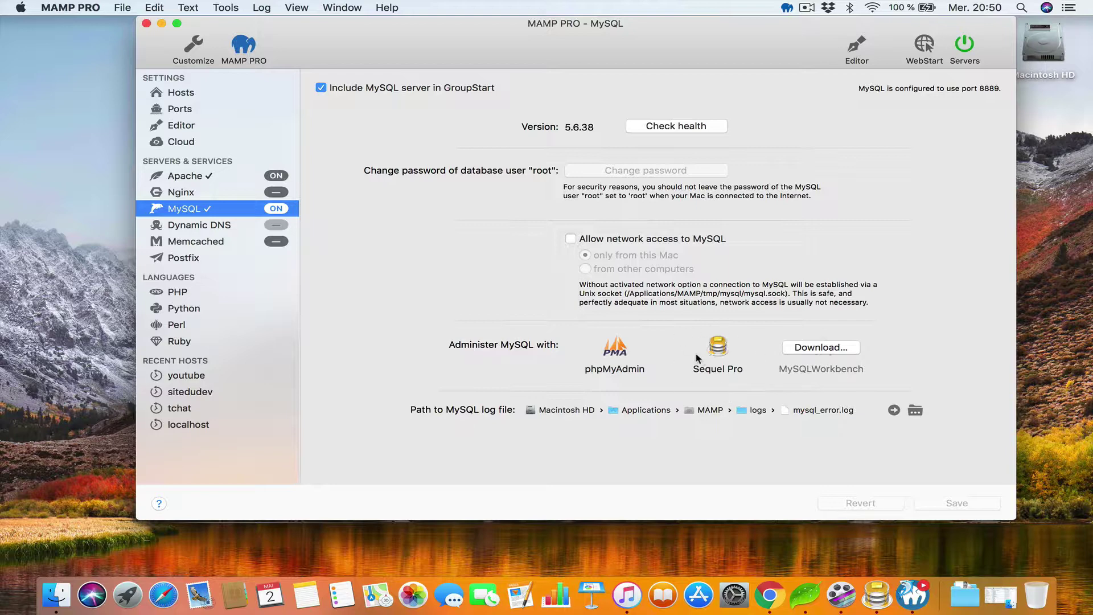
Step: Examine the Dynamic DNS settings for the DNS-O-Matic, no-ip.com, dyn.com, easydns.com and Generic services
{"action": "left_click", "coordinate": [231, 227]}
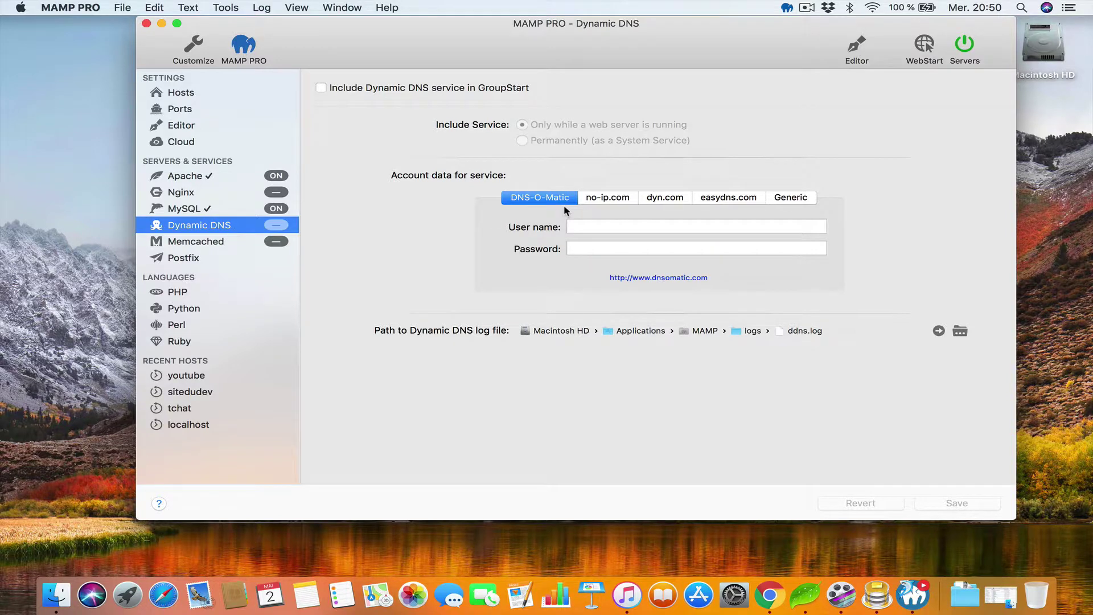
{"action": "left_click", "coordinate": [606, 200]}
{"action": "left_click", "coordinate": [679, 196]}
{"action": "left_click", "coordinate": [729, 198]}
{"action": "left_click", "coordinate": [792, 198]}
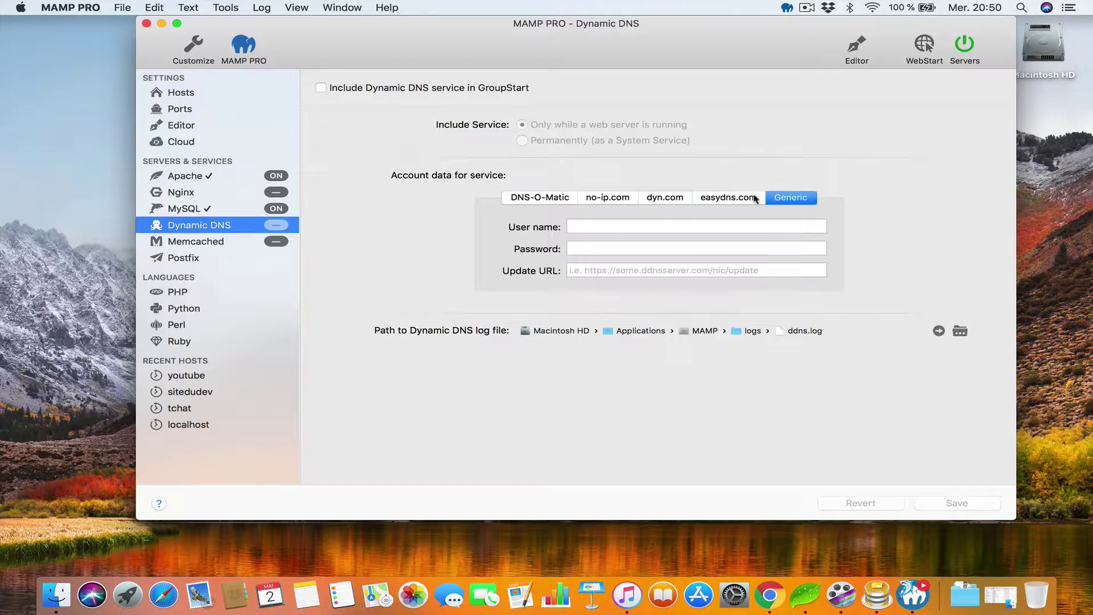
{"action": "left_click", "coordinate": [711, 203]}
{"action": "left_click", "coordinate": [646, 200]}
{"action": "left_click", "coordinate": [603, 201]}
{"action": "left_click", "coordinate": [554, 202]}
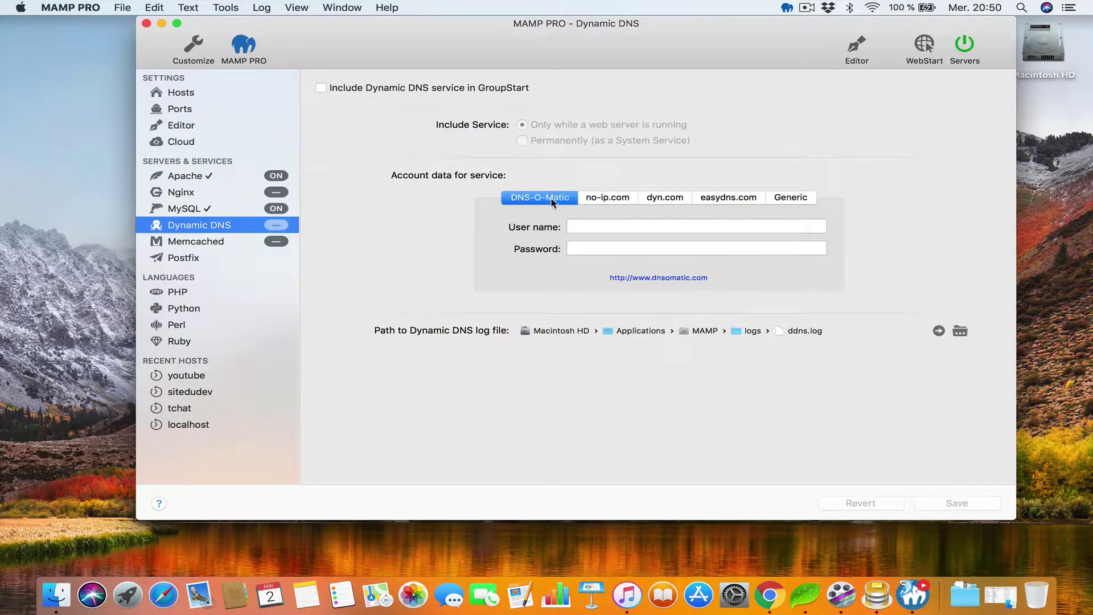
Step: Review the Memcached server and Postfix service settings, ending on Memcached
{"action": "left_click", "coordinate": [225, 244]}
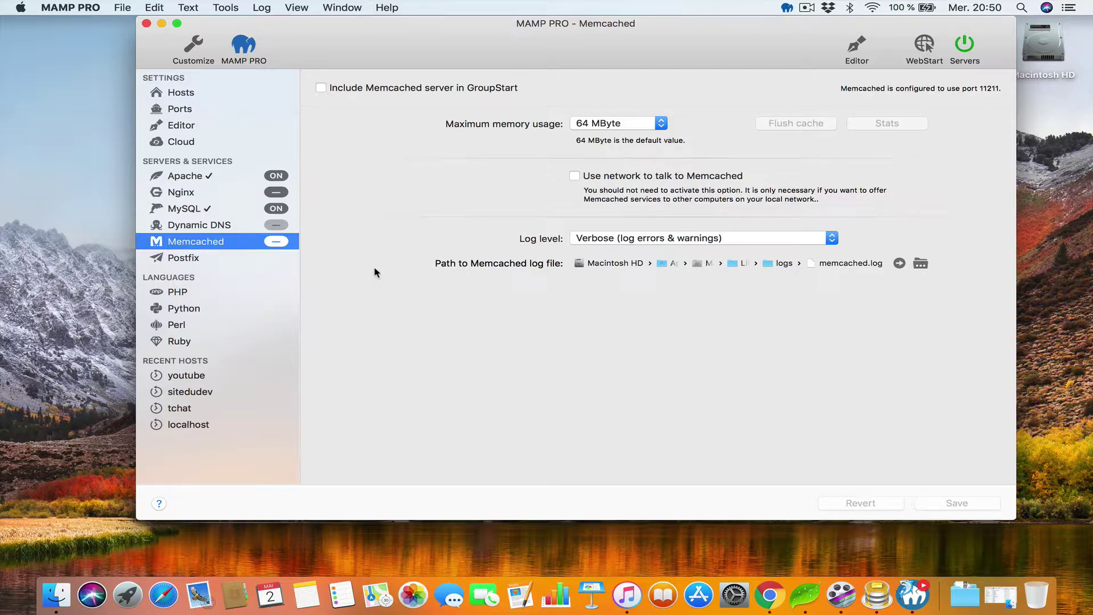
{"action": "left_click", "coordinate": [205, 261]}
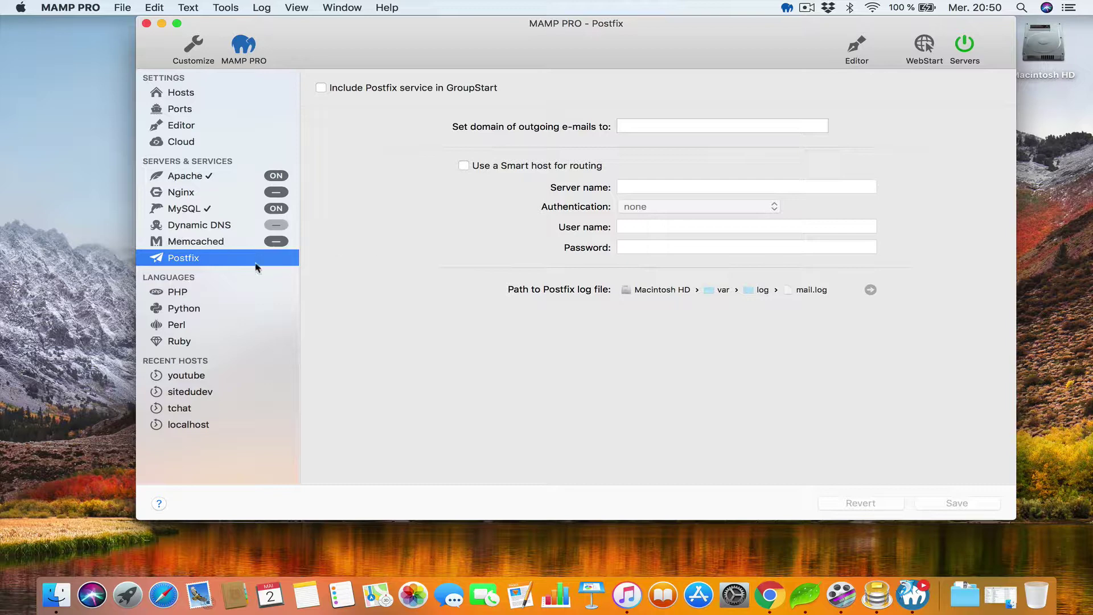
{"action": "left_click", "coordinate": [234, 227]}
{"action": "left_click", "coordinate": [233, 241]}
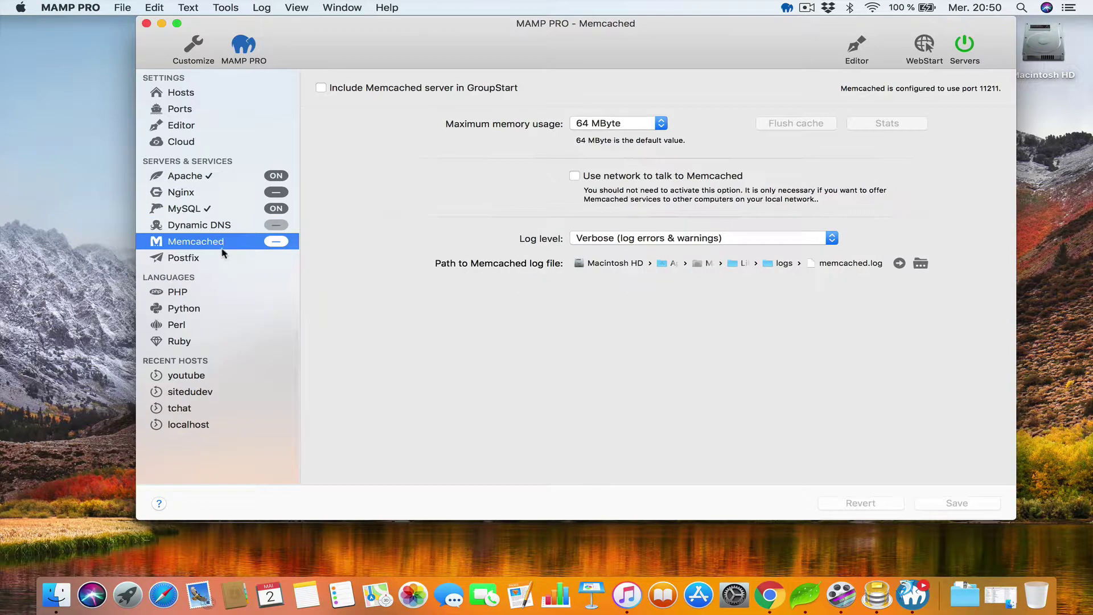
Step: Revisit the Postfix and Nginx settings, and examine PHP's default version and cache module options
{"action": "left_click", "coordinate": [228, 257]}
{"action": "left_click", "coordinate": [216, 195]}
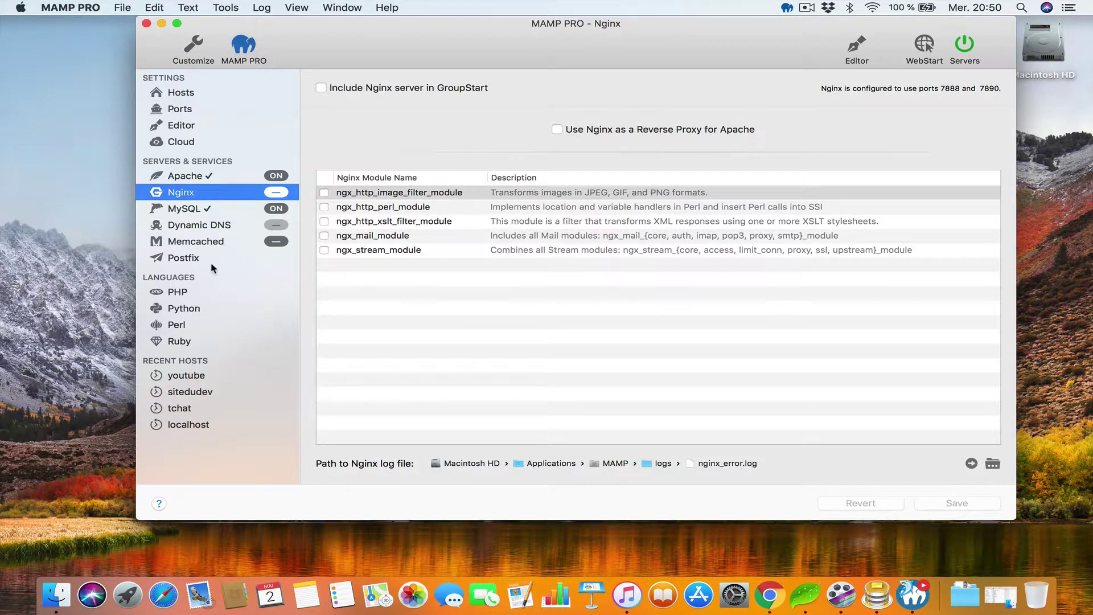
{"action": "left_click", "coordinate": [191, 291]}
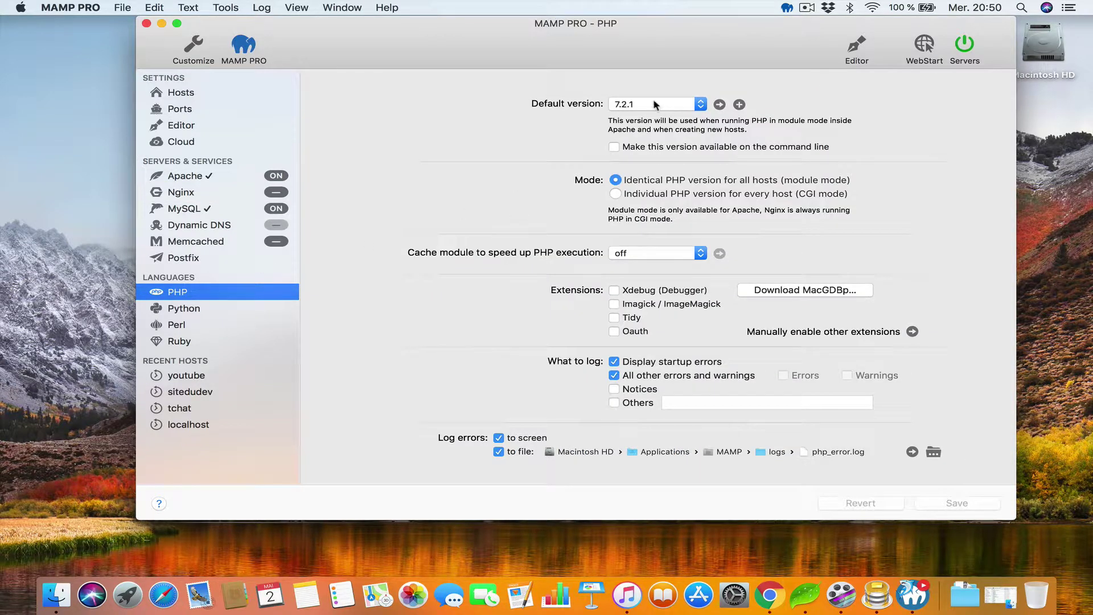
{"action": "left_click", "coordinate": [656, 105]}
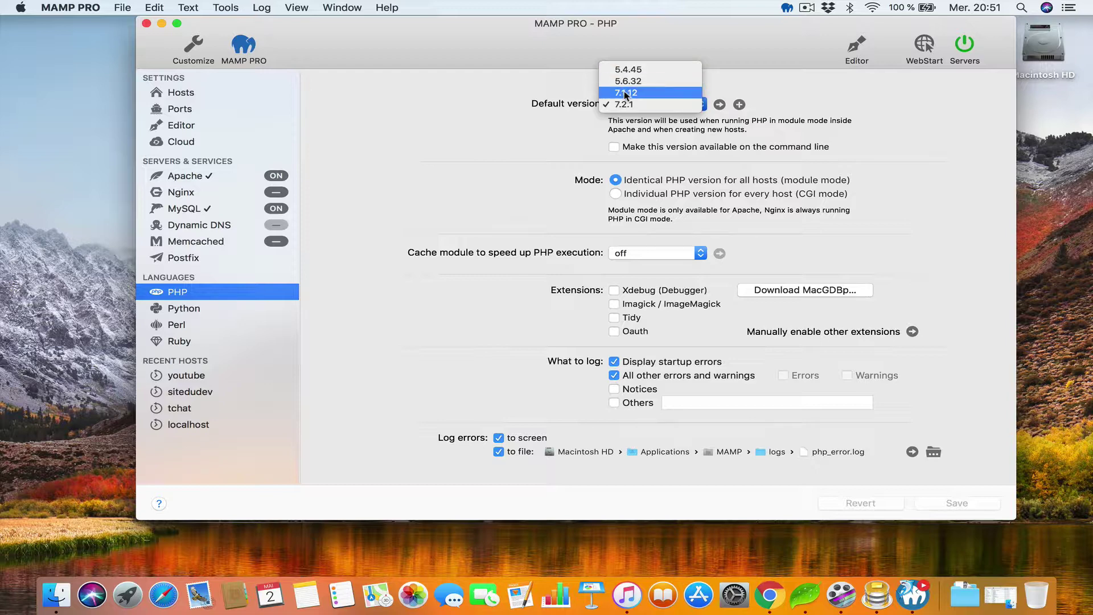
{"action": "left_click", "coordinate": [567, 143]}
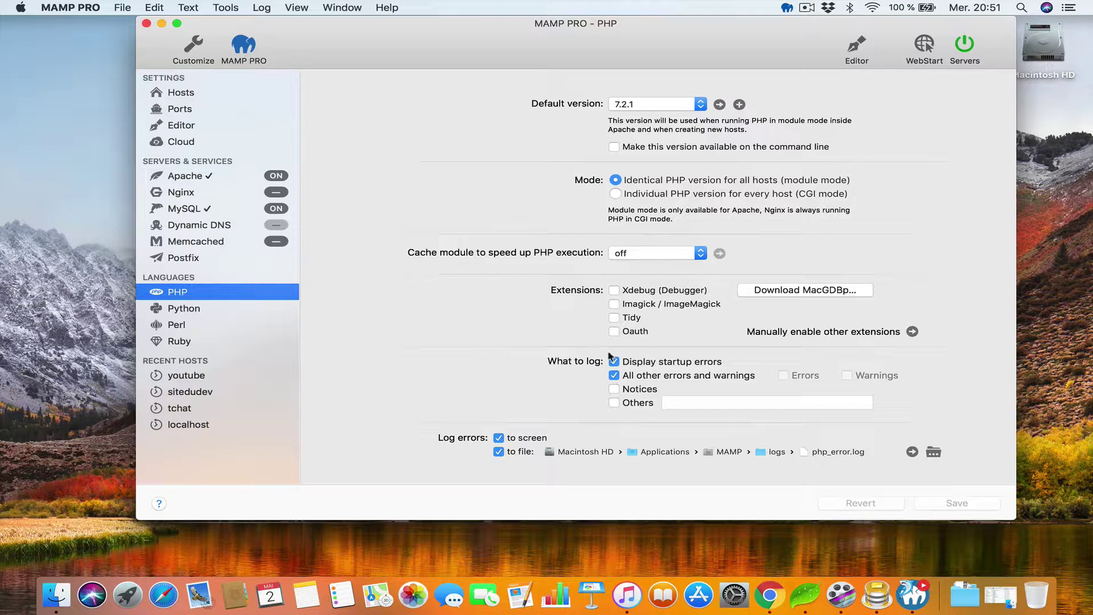
{"action": "left_click", "coordinate": [632, 259]}
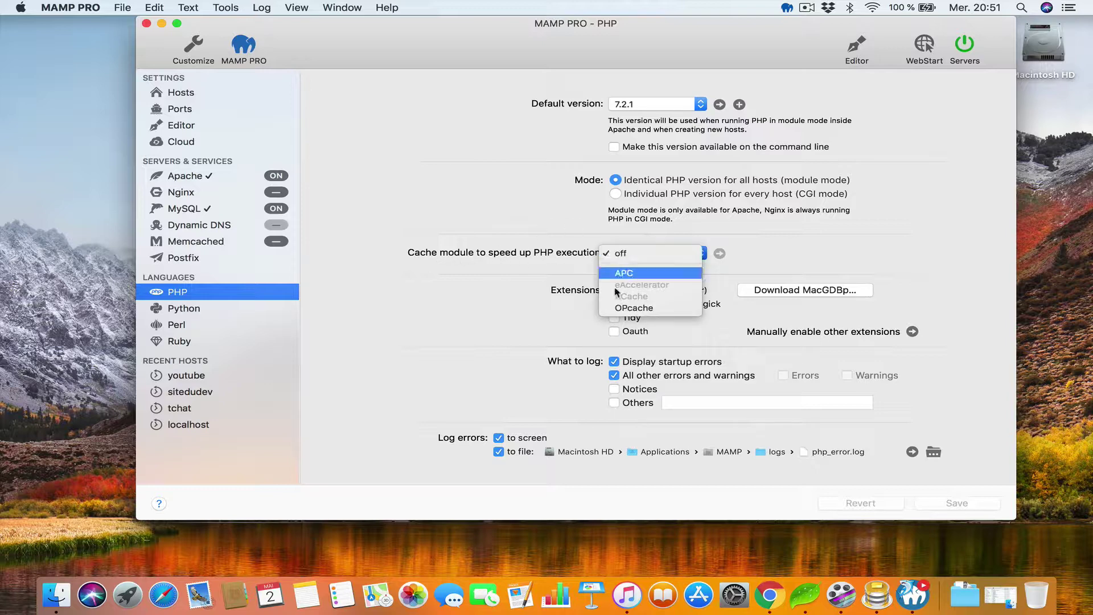
{"action": "left_click", "coordinate": [544, 291]}
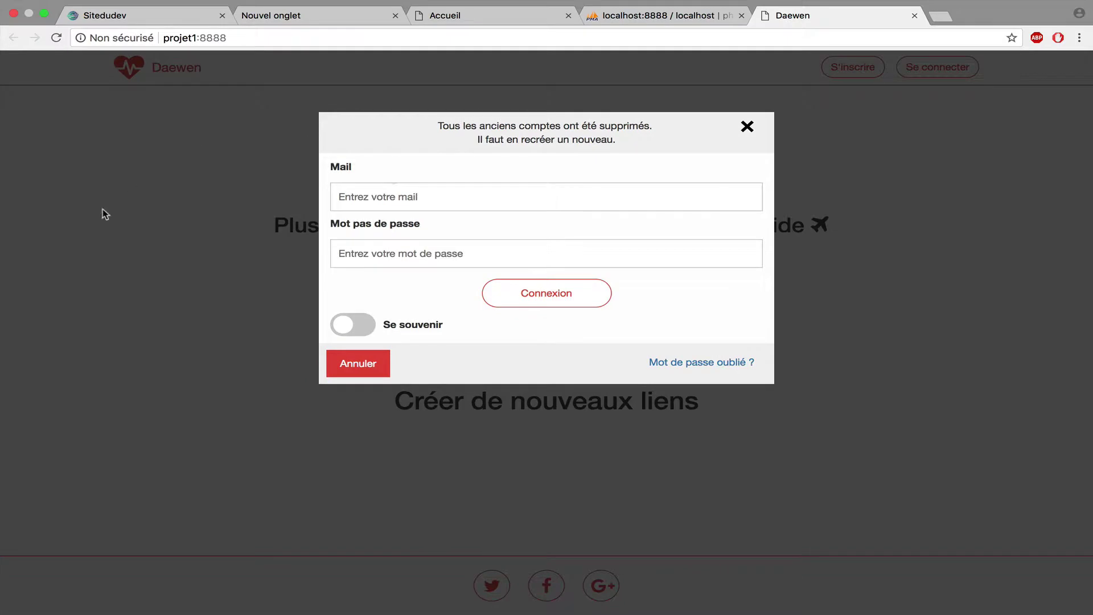
{"action": "left_click", "coordinate": [102, 215]}
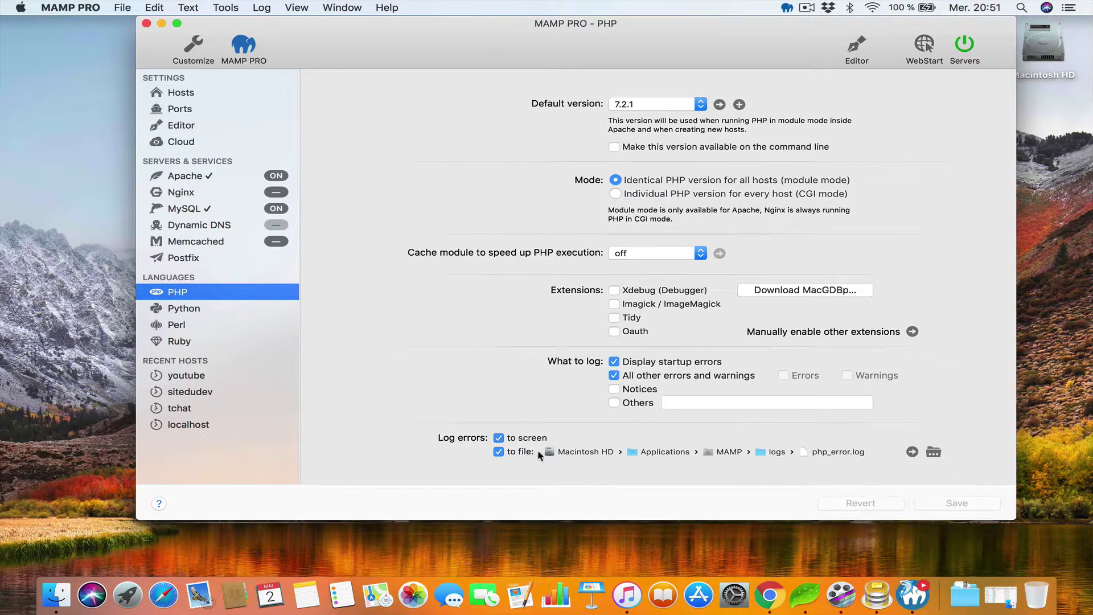
Step: View the php_error.log file from the PHP settings, reload it, highlight the last warning entry and close the log
{"action": "left_click", "coordinate": [499, 452]}
{"action": "left_click", "coordinate": [912, 452]}
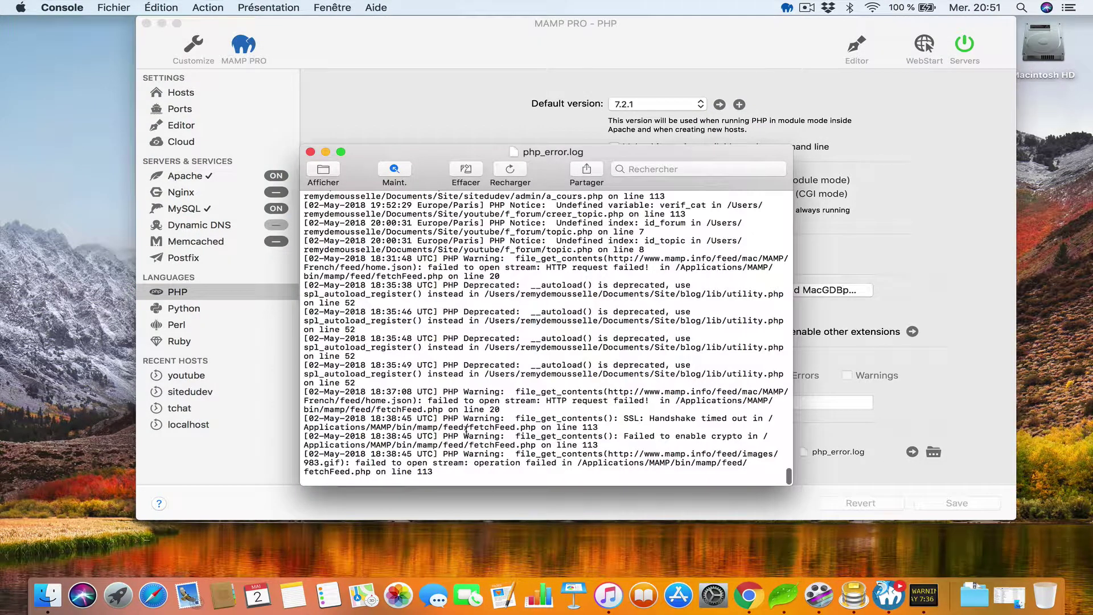
{"action": "left_click", "coordinate": [477, 171]}
{"action": "left_click", "coordinate": [511, 169]}
{"action": "left_click_drag", "start_coordinate": [434, 472], "coordinate": [481, 460]}
{"action": "double_click", "coordinate": [482, 454]}
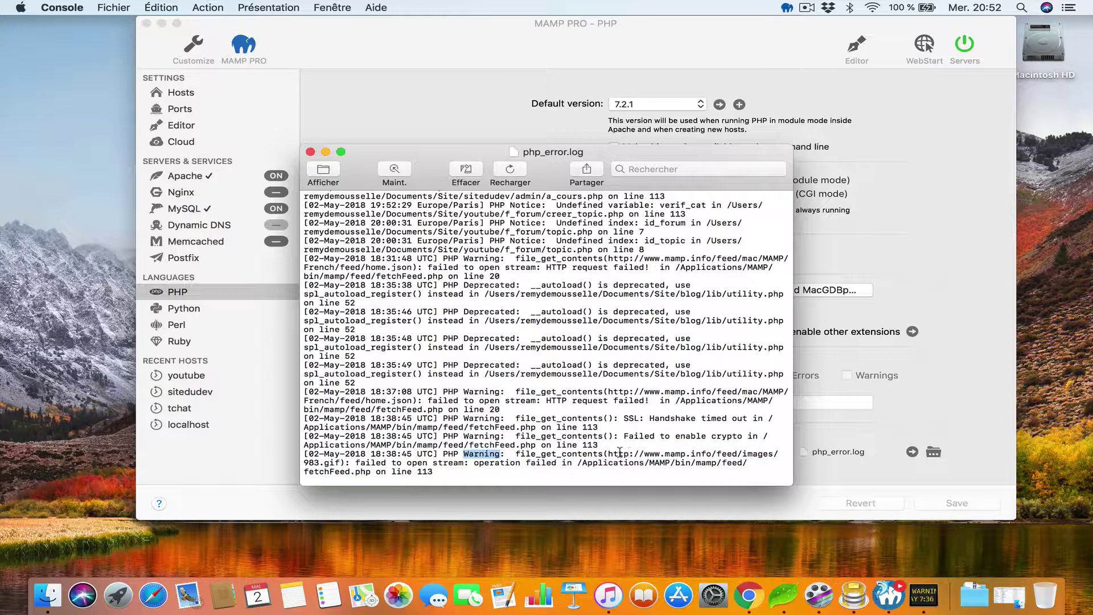
{"action": "left_click", "coordinate": [311, 151]}
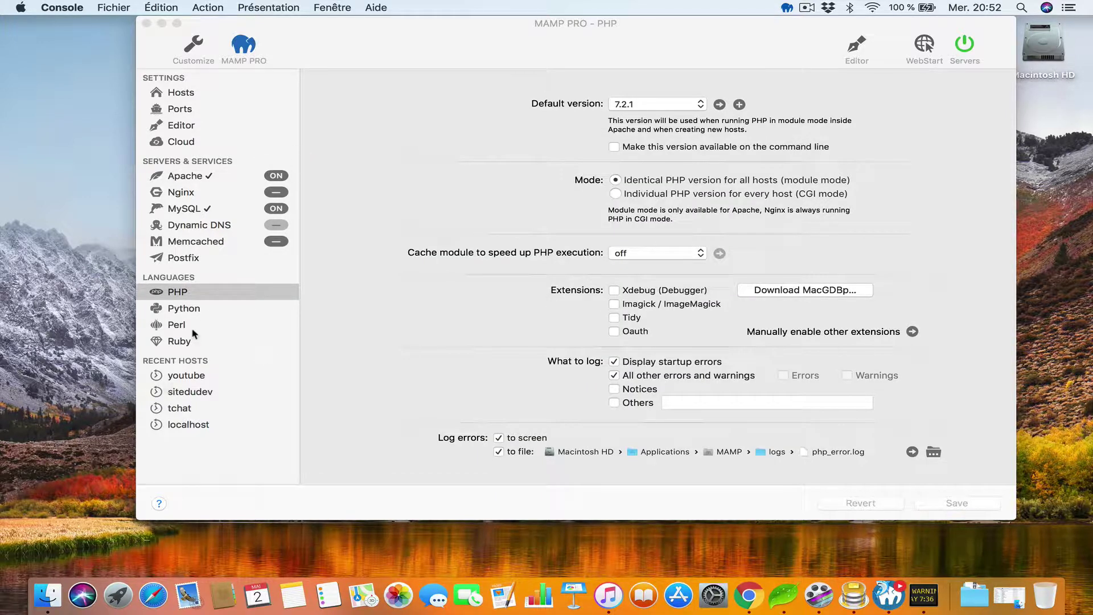
Step: Review the Python, Perl and Ruby settings, switching Ruby's command-line availability on and back off
{"action": "left_click", "coordinate": [199, 315]}
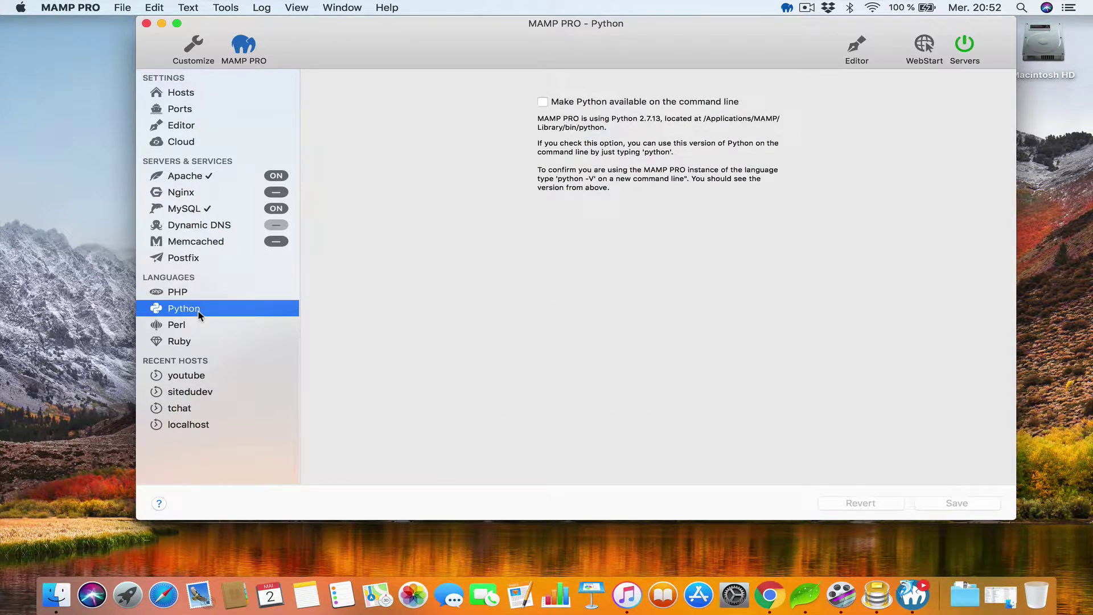
{"action": "left_click", "coordinate": [190, 325]}
{"action": "left_click", "coordinate": [187, 341]}
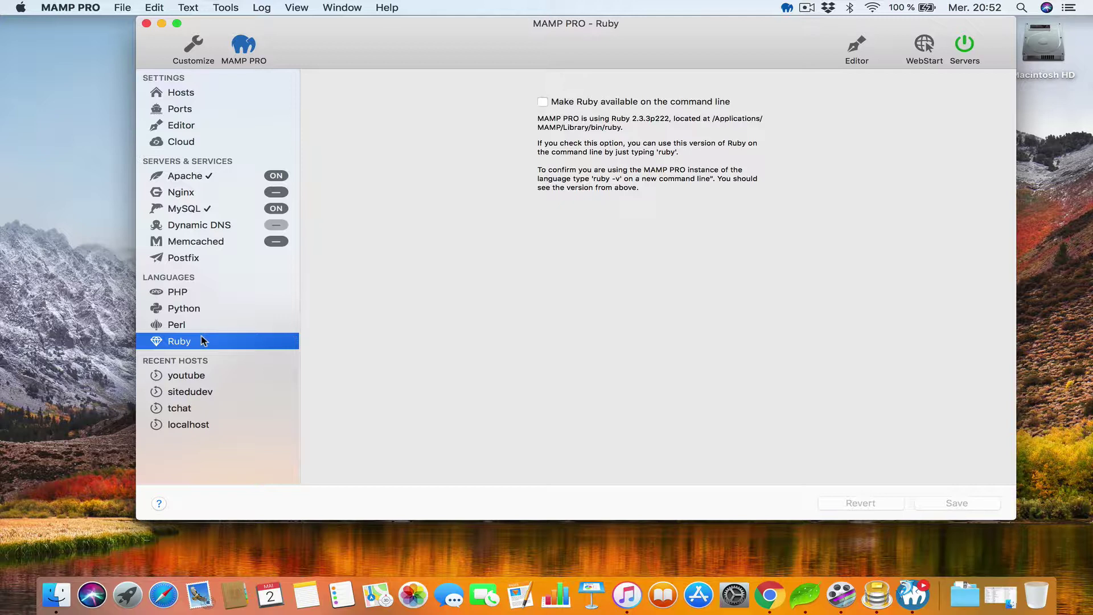
{"action": "left_click", "coordinate": [542, 102]}
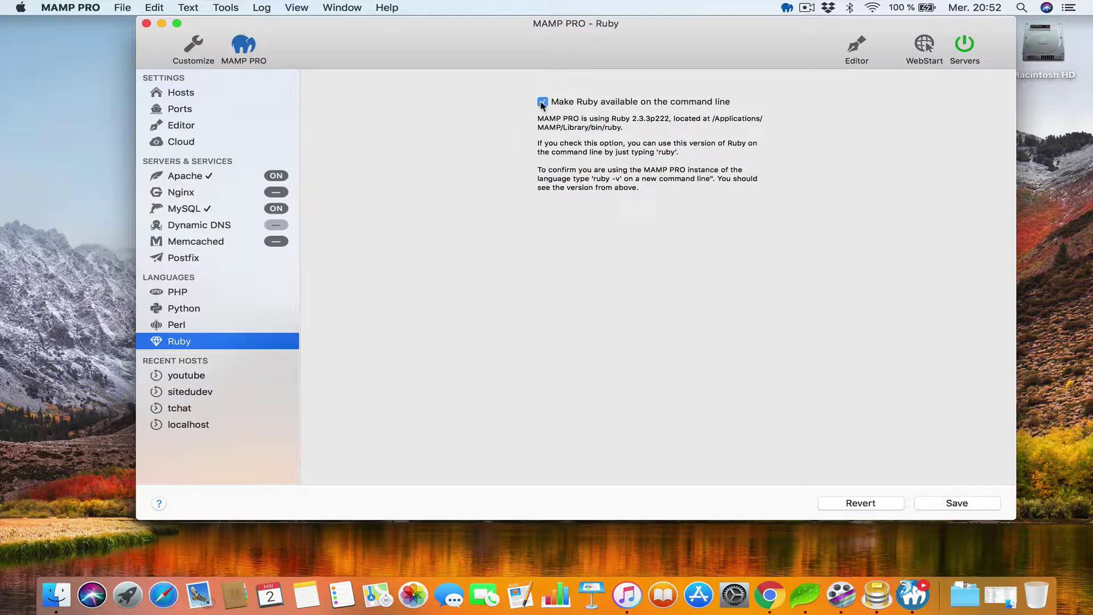
{"action": "left_click", "coordinate": [542, 102]}
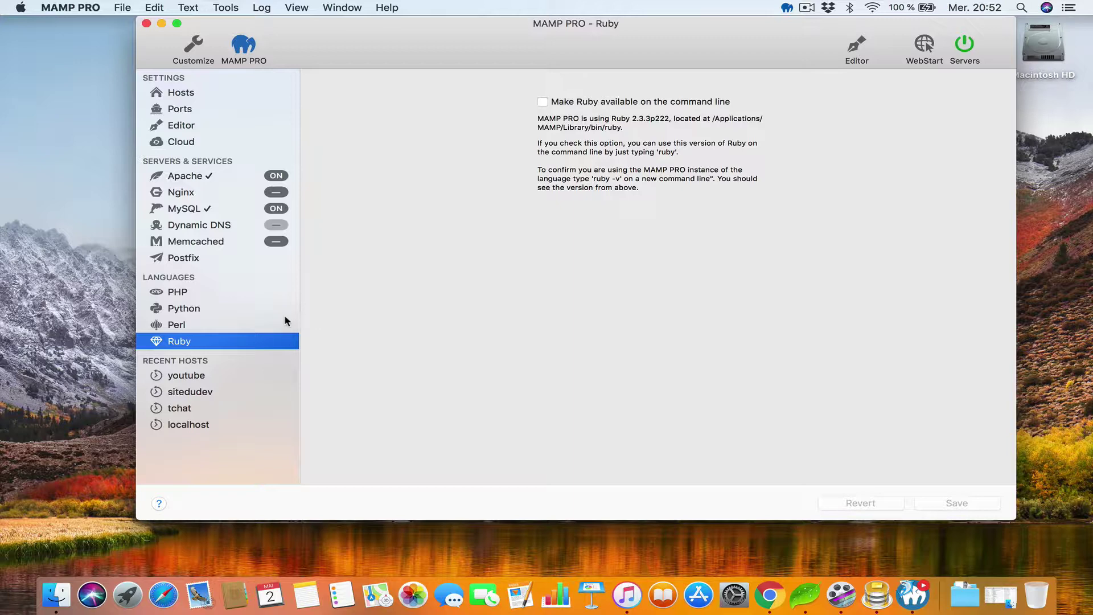
Step: Go back through the Perl, Python and Ruby settings, and return to the PHP settings
{"action": "left_click", "coordinate": [227, 326]}
{"action": "left_click", "coordinate": [228, 313]}
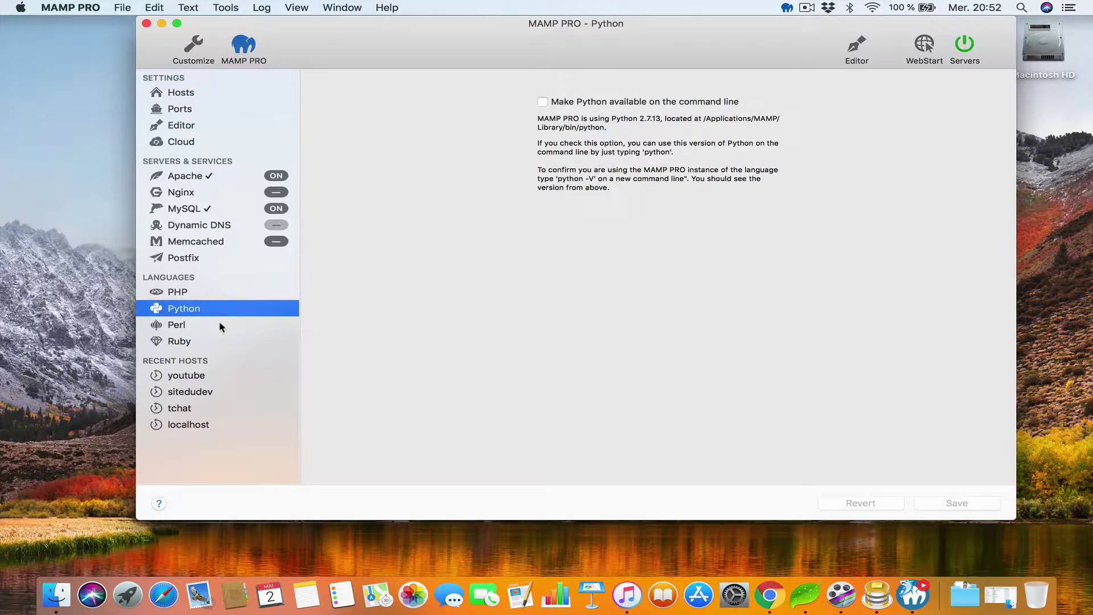
{"action": "key", "text": "Down"}
{"action": "key", "text": "Down"}
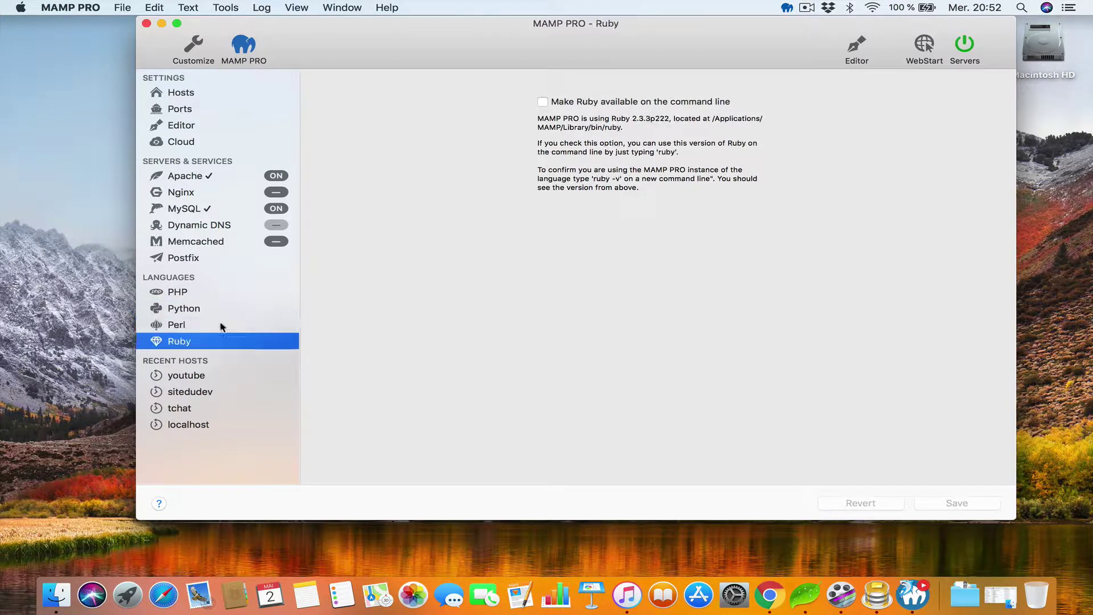
{"action": "key", "text": "Down"}
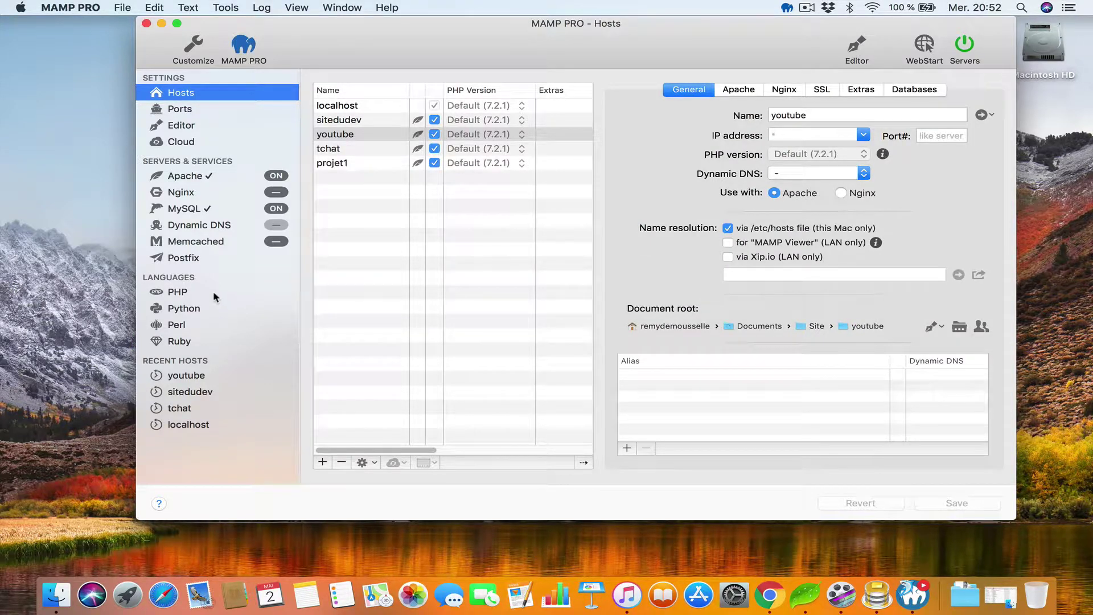
{"action": "left_click", "coordinate": [214, 294]}
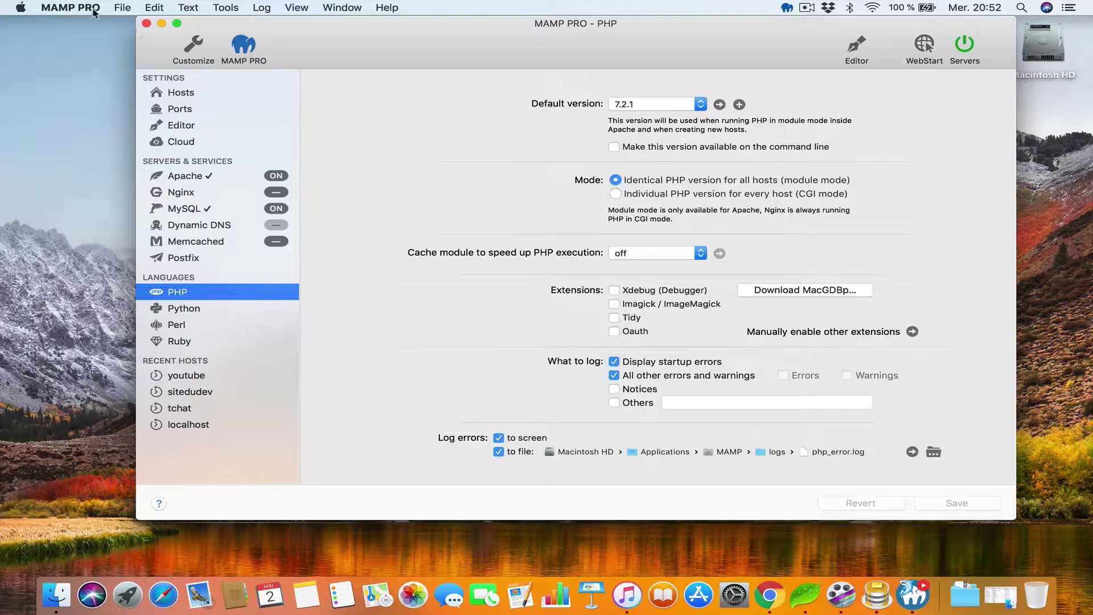
Step: Return to the Hosts settings, and view the toolbar customization options before closing them
{"action": "left_click", "coordinate": [189, 107]}
{"action": "left_click", "coordinate": [191, 95]}
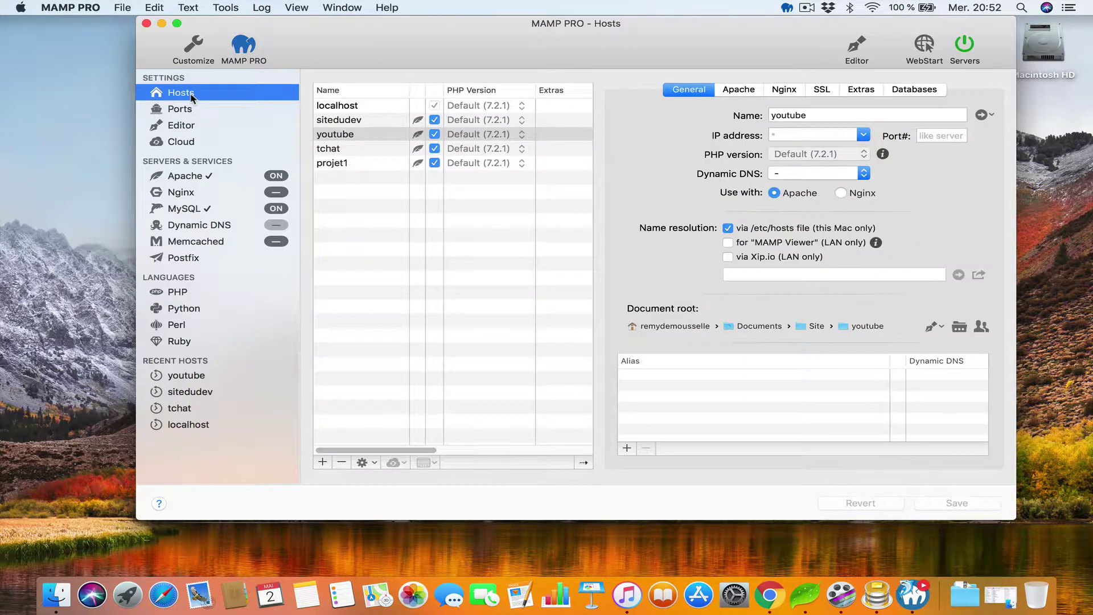
{"action": "left_click", "coordinate": [193, 45]}
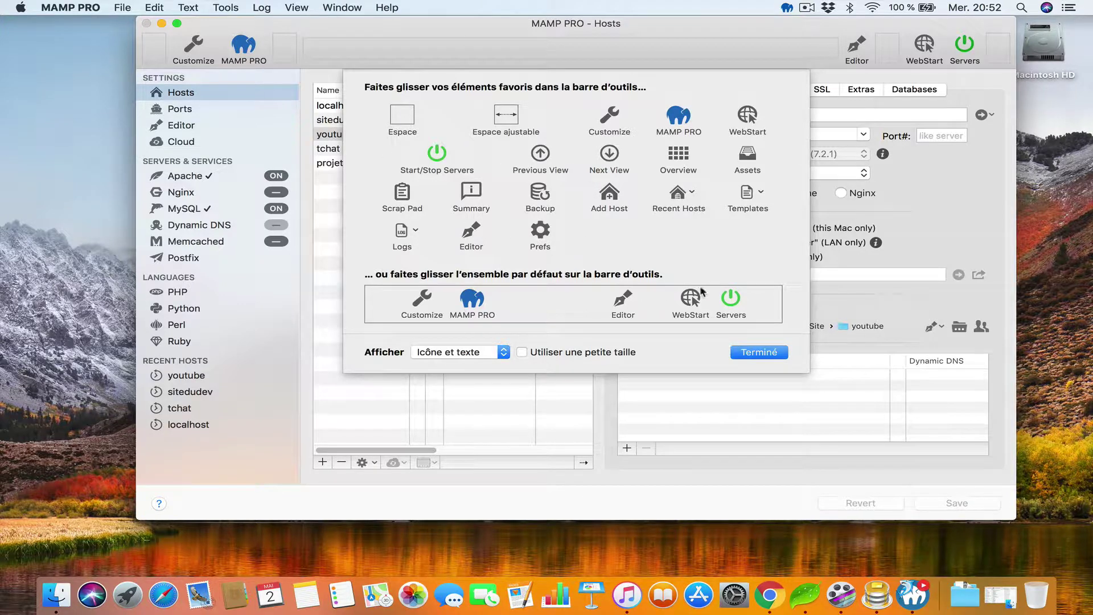
{"action": "left_click", "coordinate": [759, 353]}
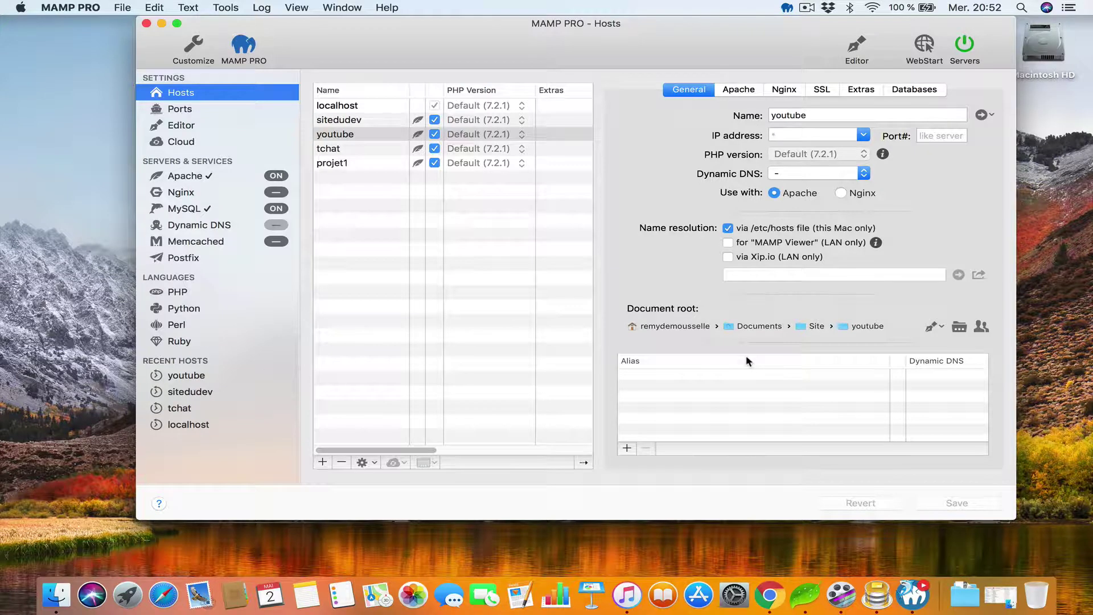